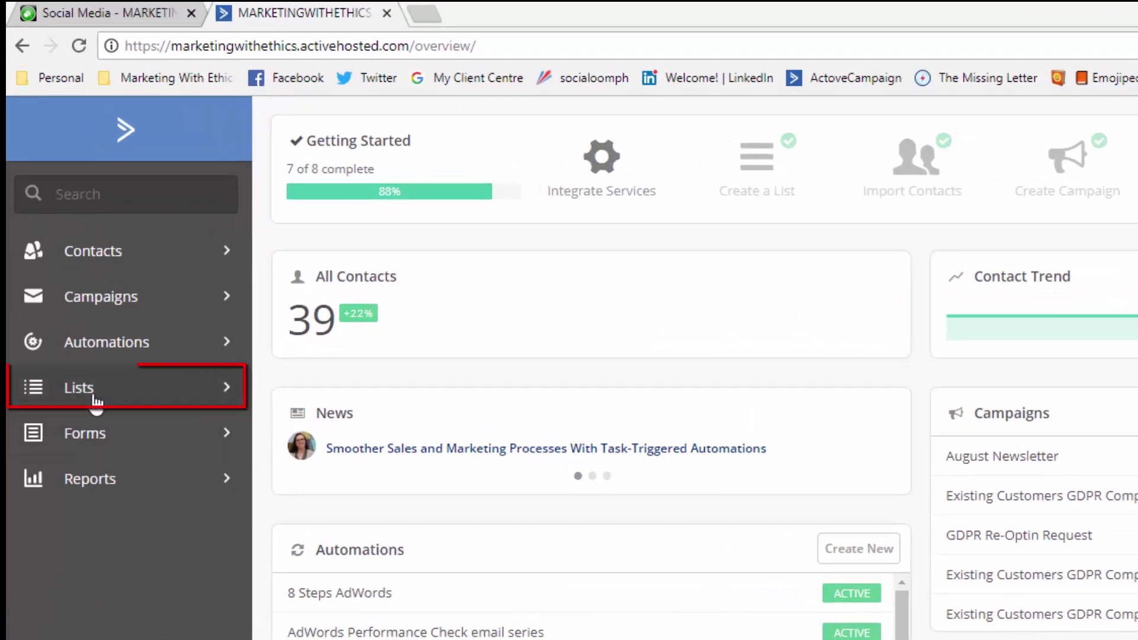
- Create a 'Monthly newsletter' list for ww.marketingwithethics.com with a reminder explaining why contacts get these emails
click(93, 392)
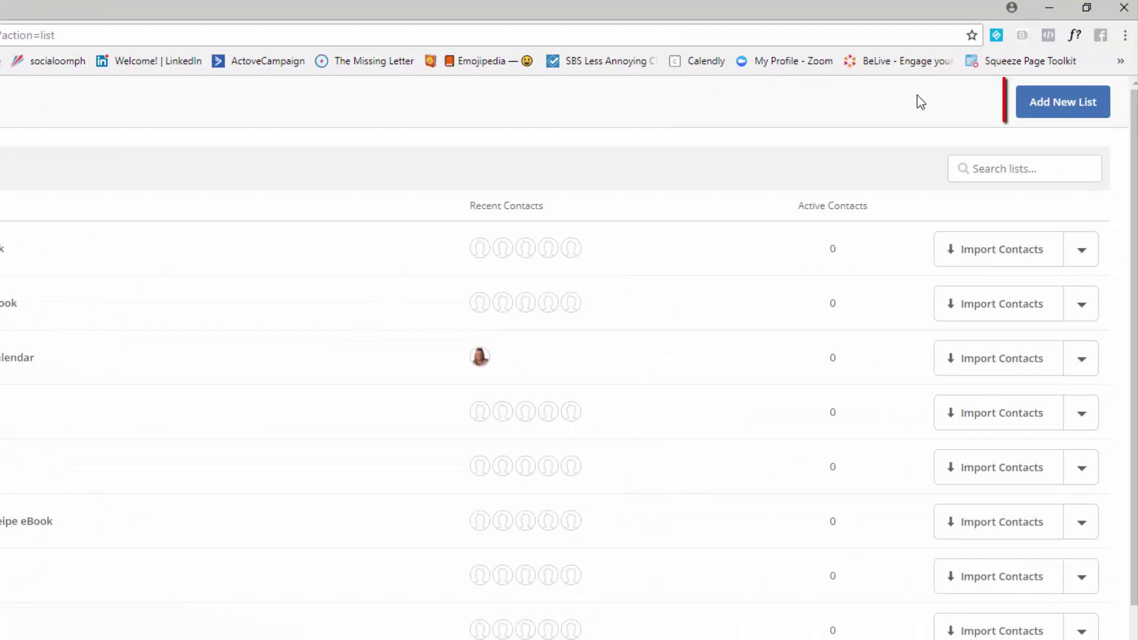
click(1062, 108)
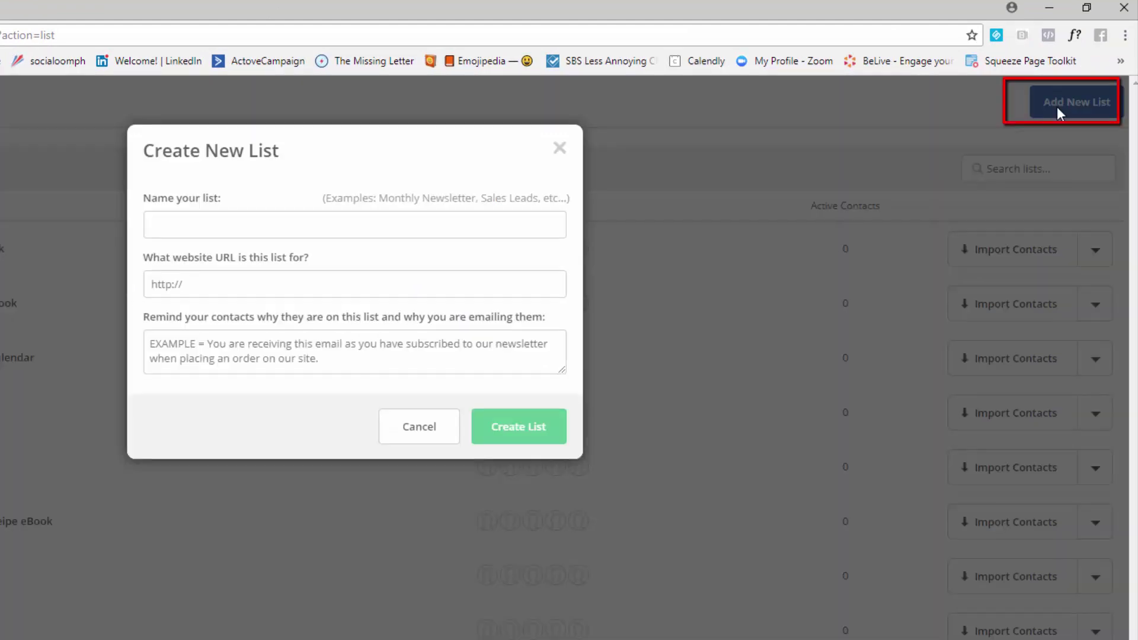
click(189, 227)
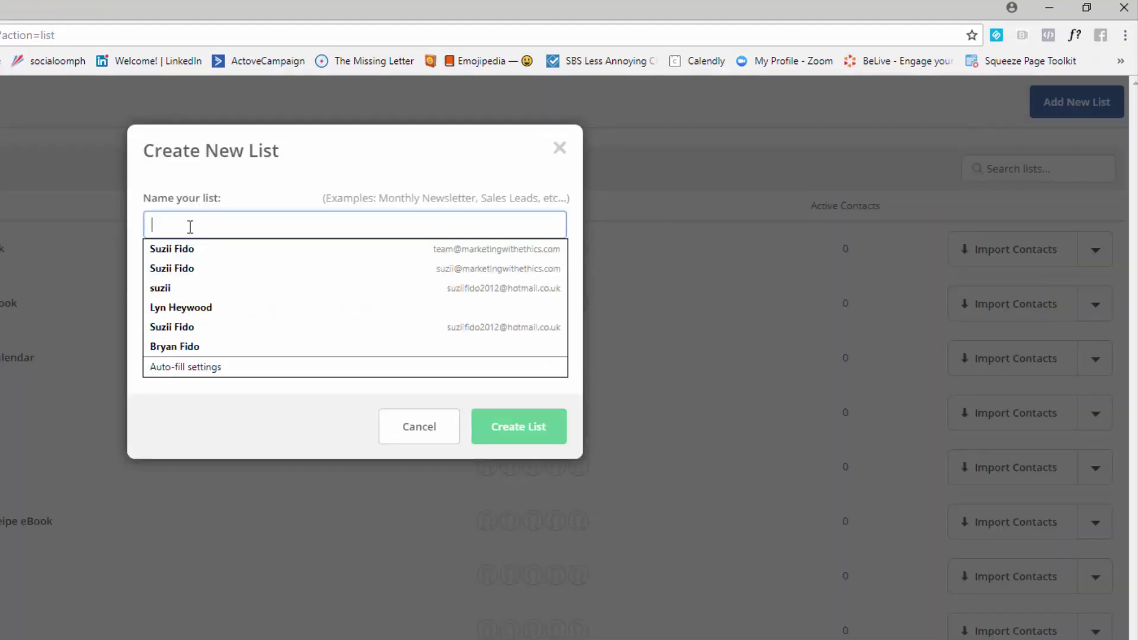
text(Monthly ne)
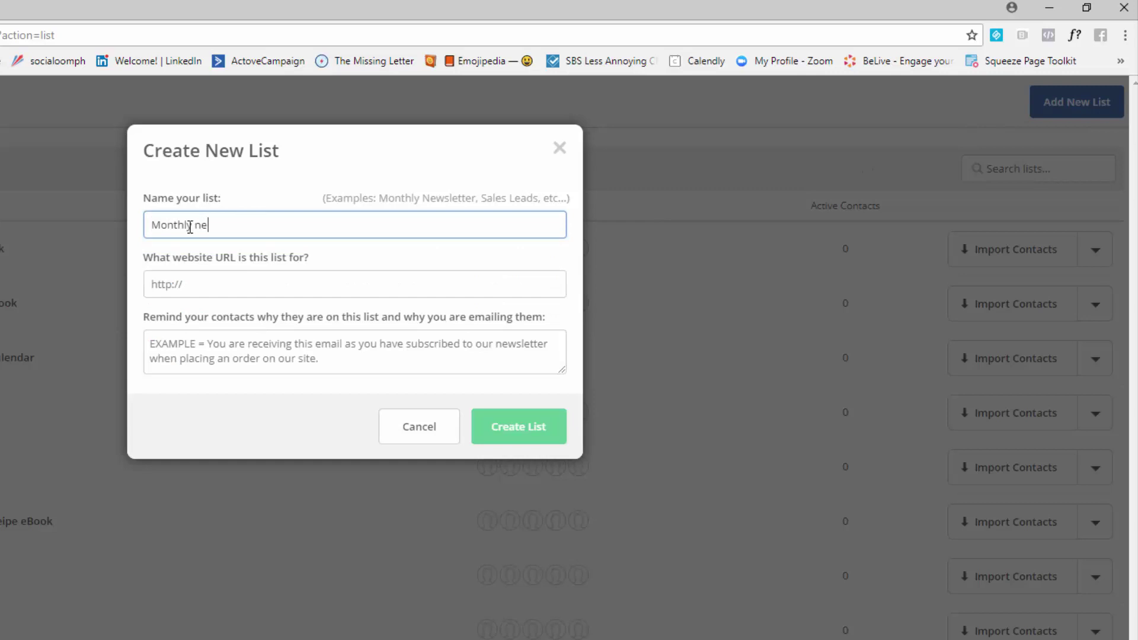
text(wsletter)
key(Tab)
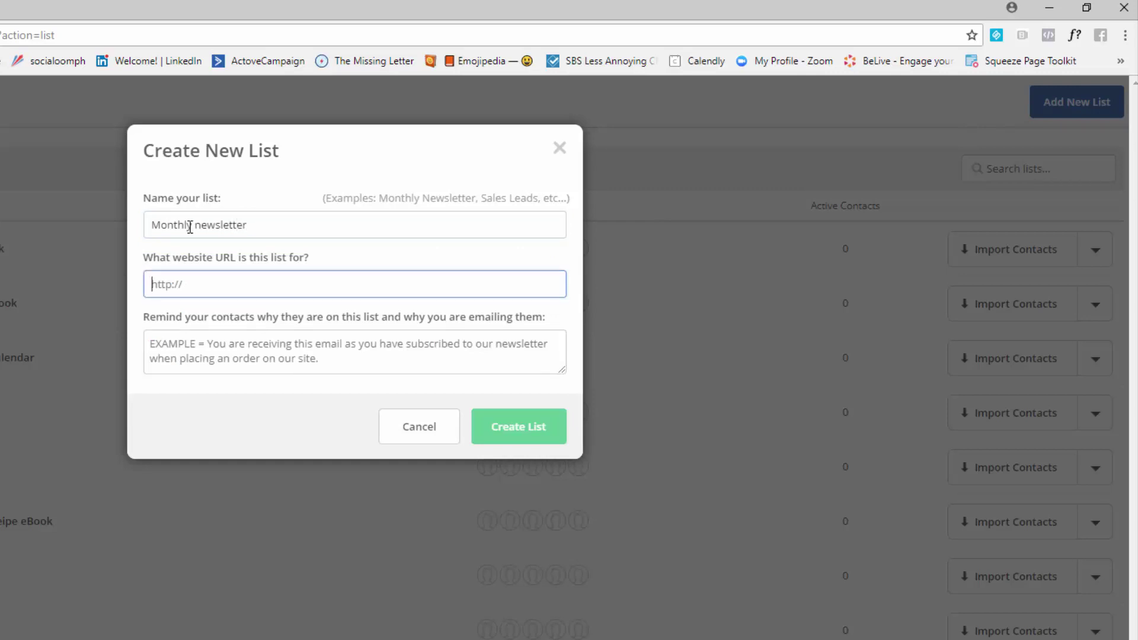
text(ww.marketingwithethics.com)
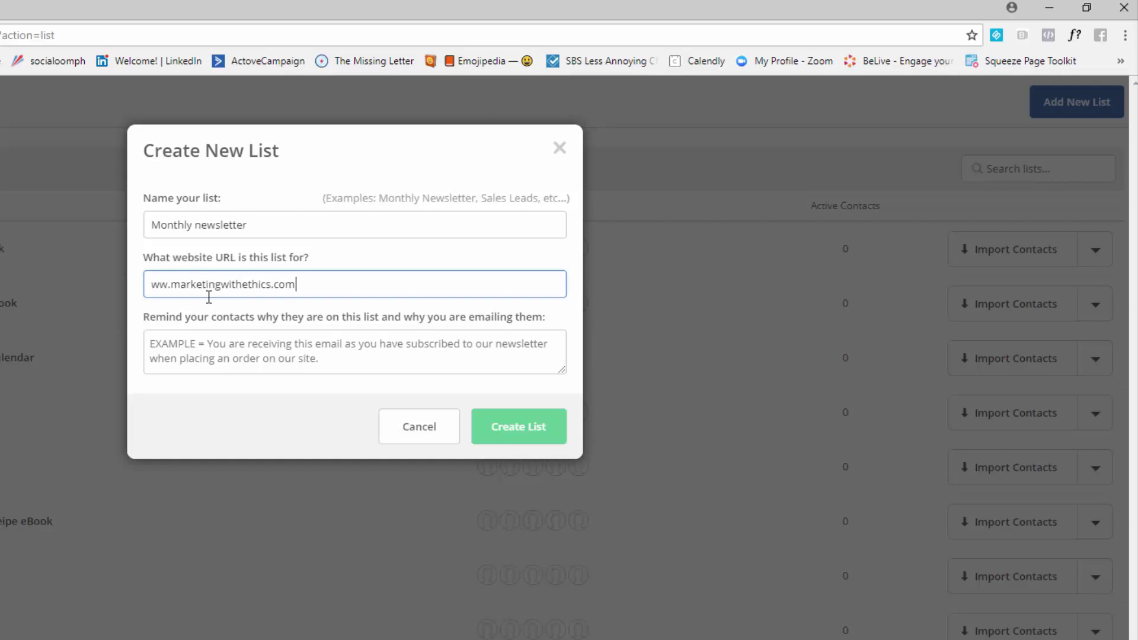
click(236, 344)
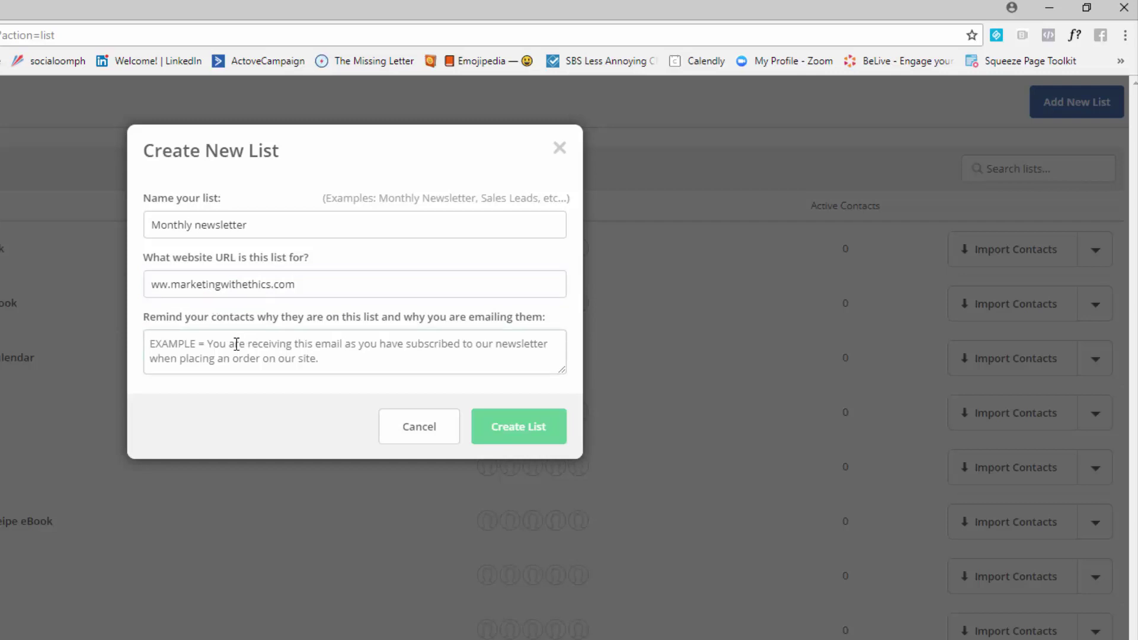
text(You )
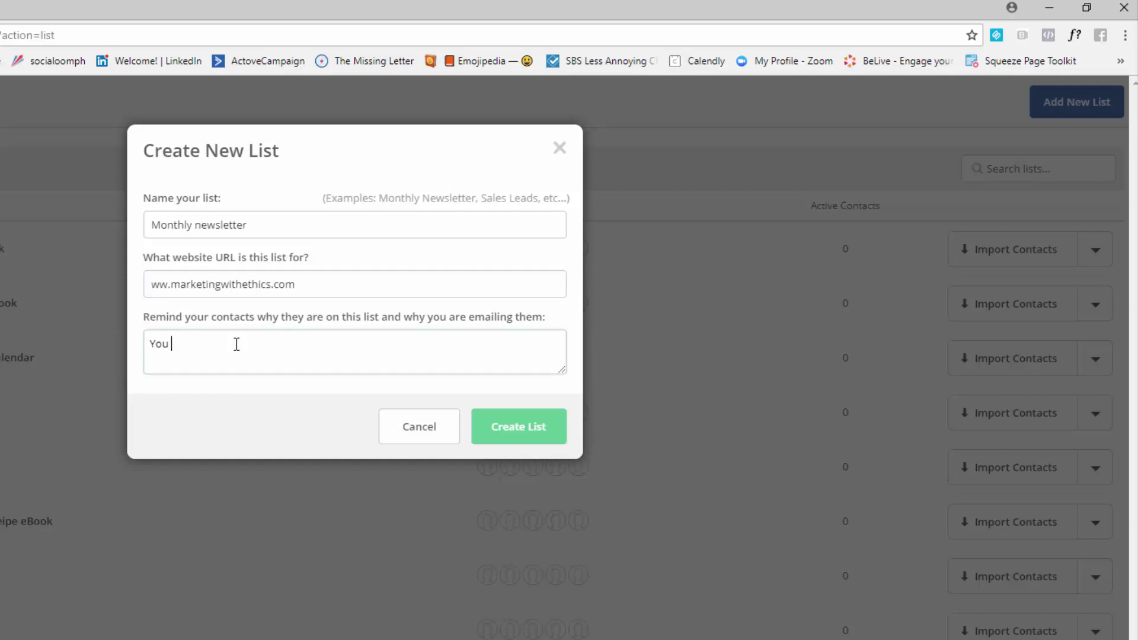
text(are receiving emails from Ma)
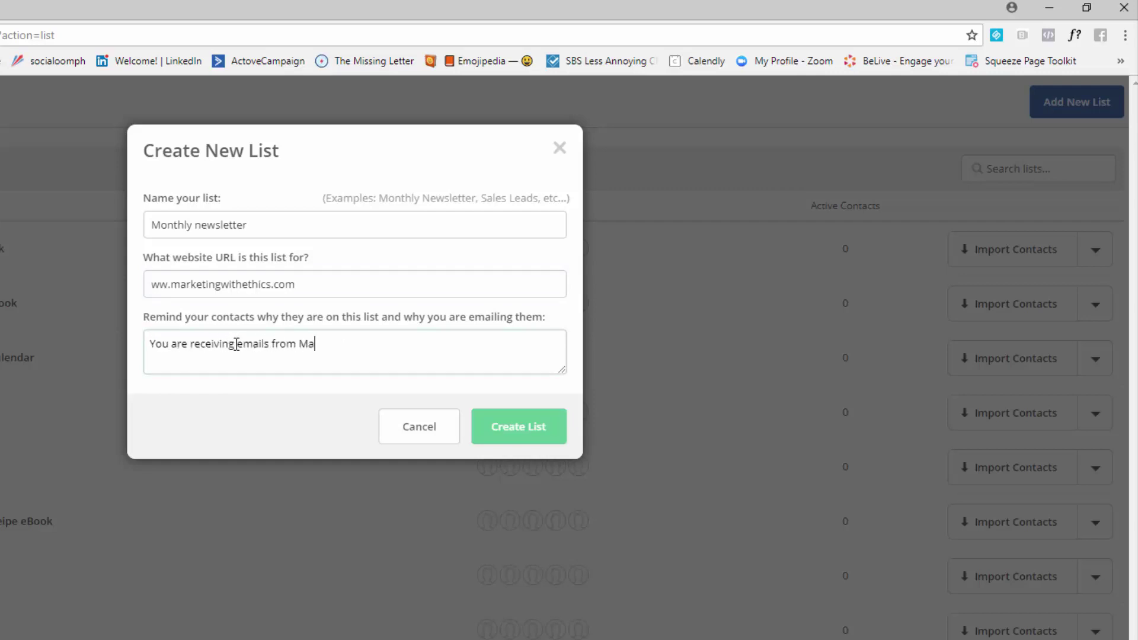
text(rketing with Ethics)
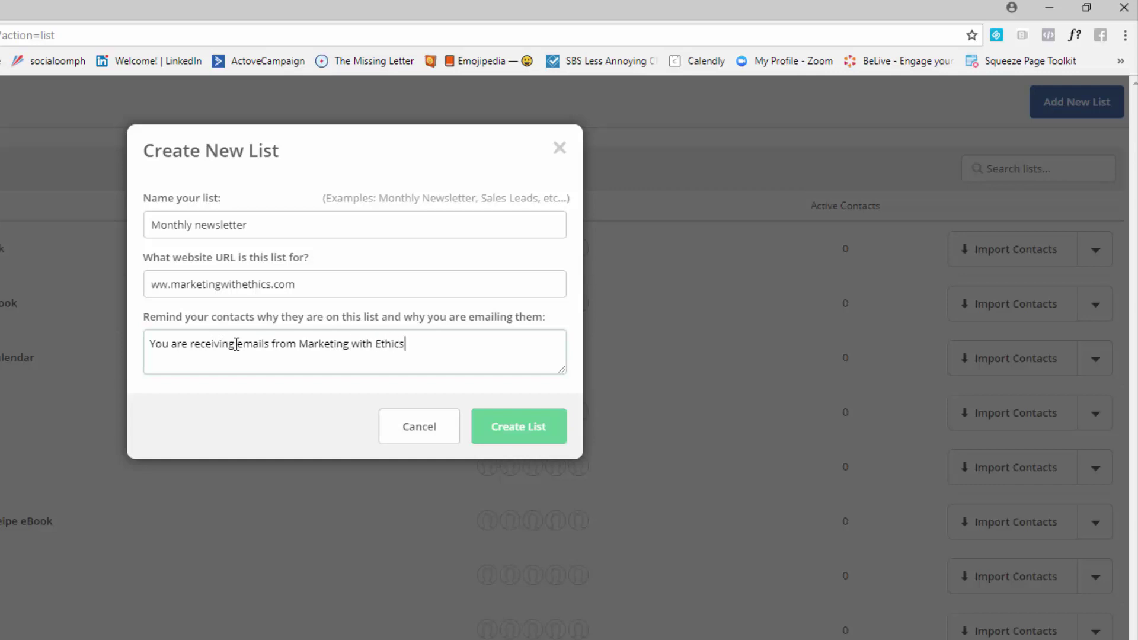
text( as you requested to be add)
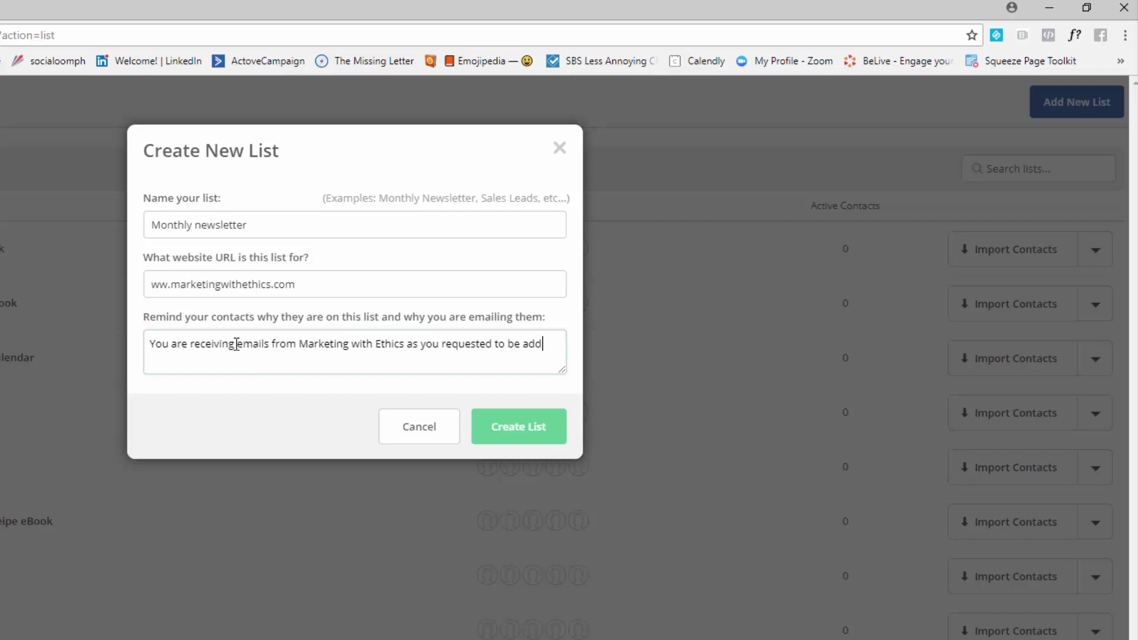
text(ed to our monthly newseltter)
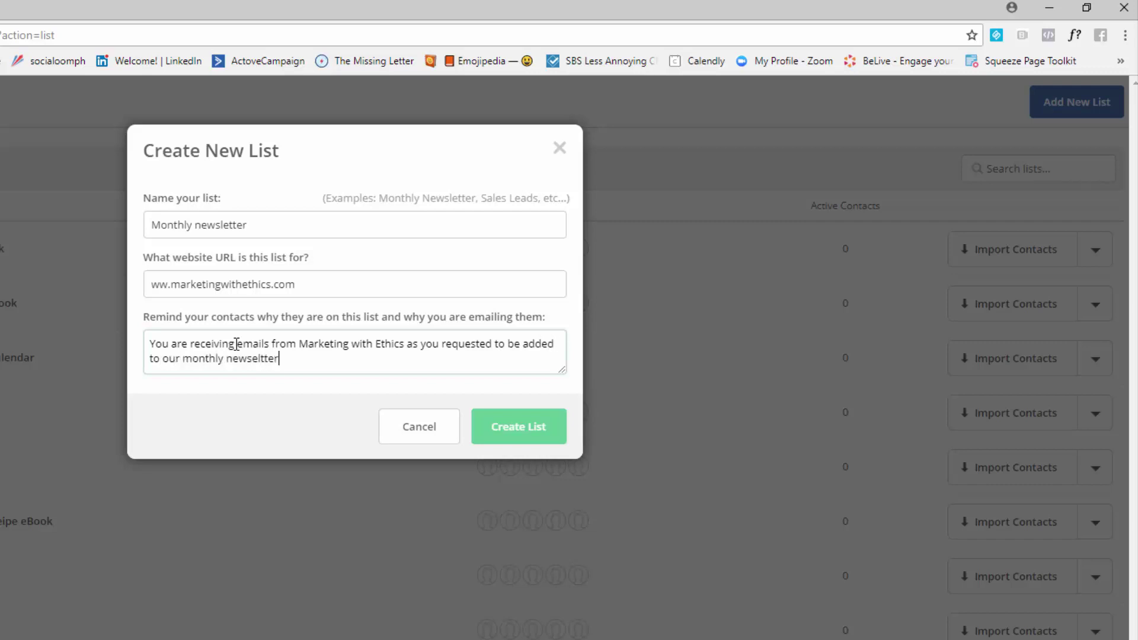
click(541, 439)
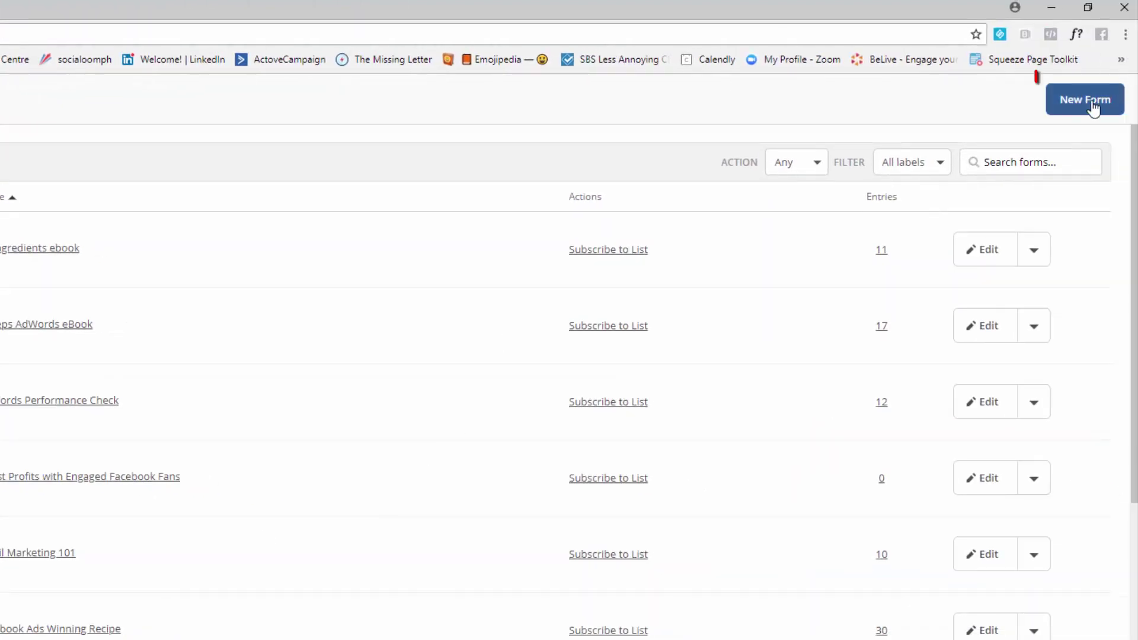
- Create an inline form 'Monthly Newsletter' that subscribes sign-ups to the Monthly newsletter list
click(1090, 106)
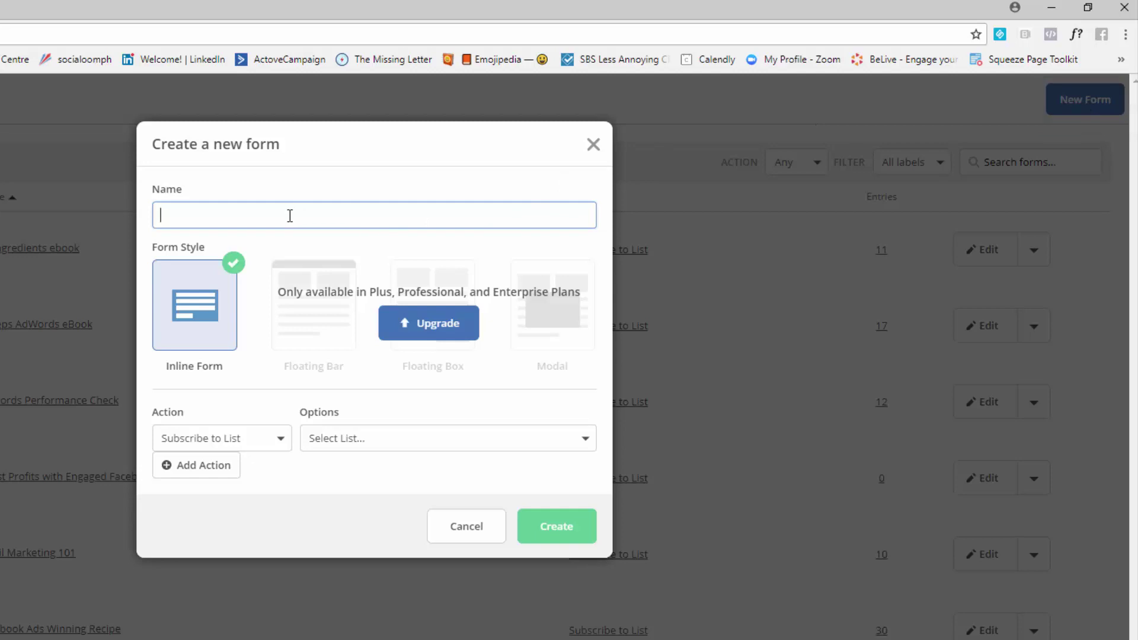
text(Monthly Newsletter)
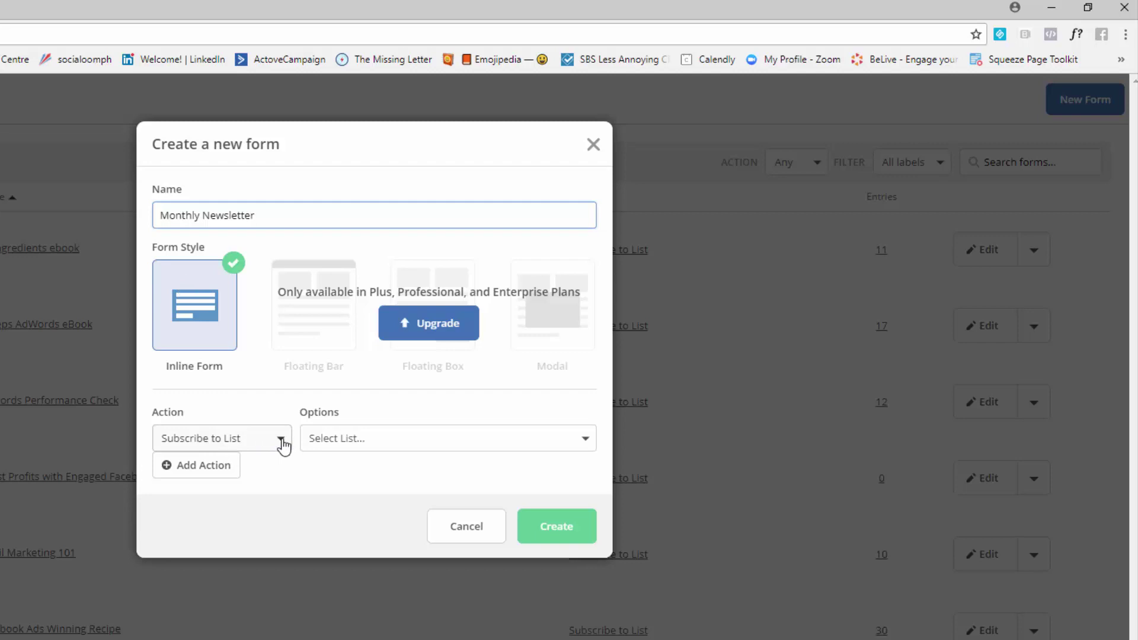
click(281, 440)
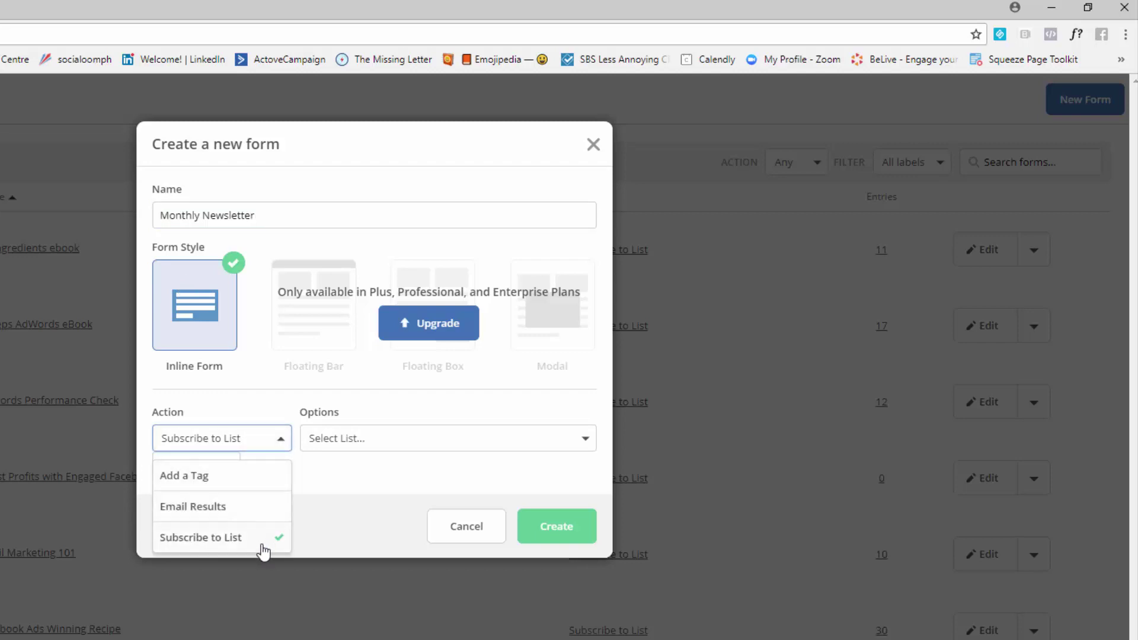
click(276, 394)
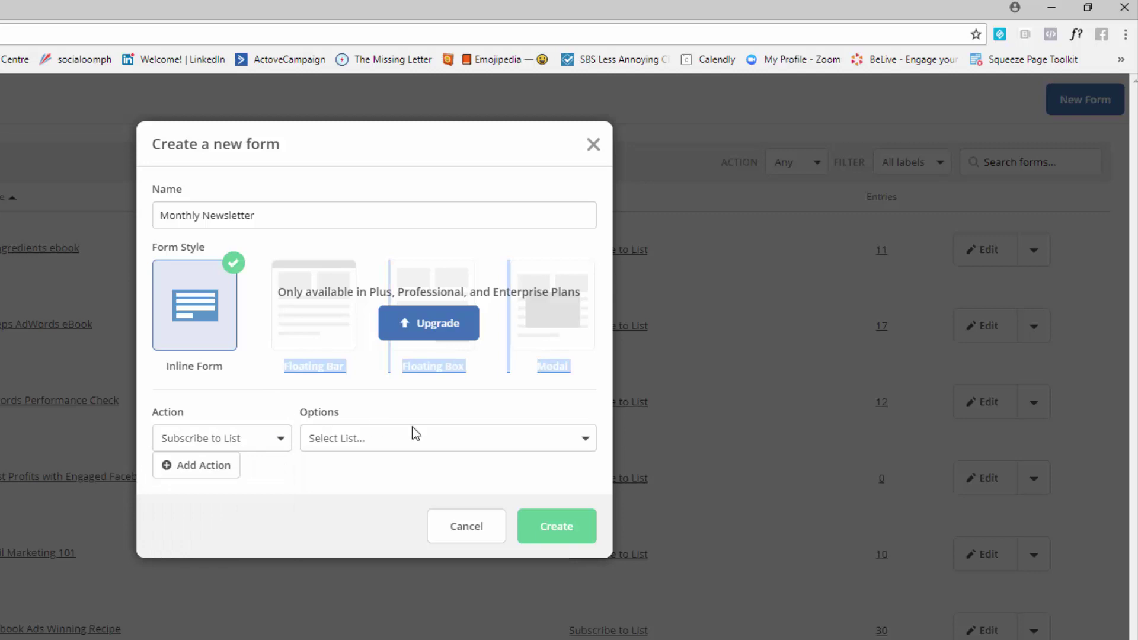
click(586, 442)
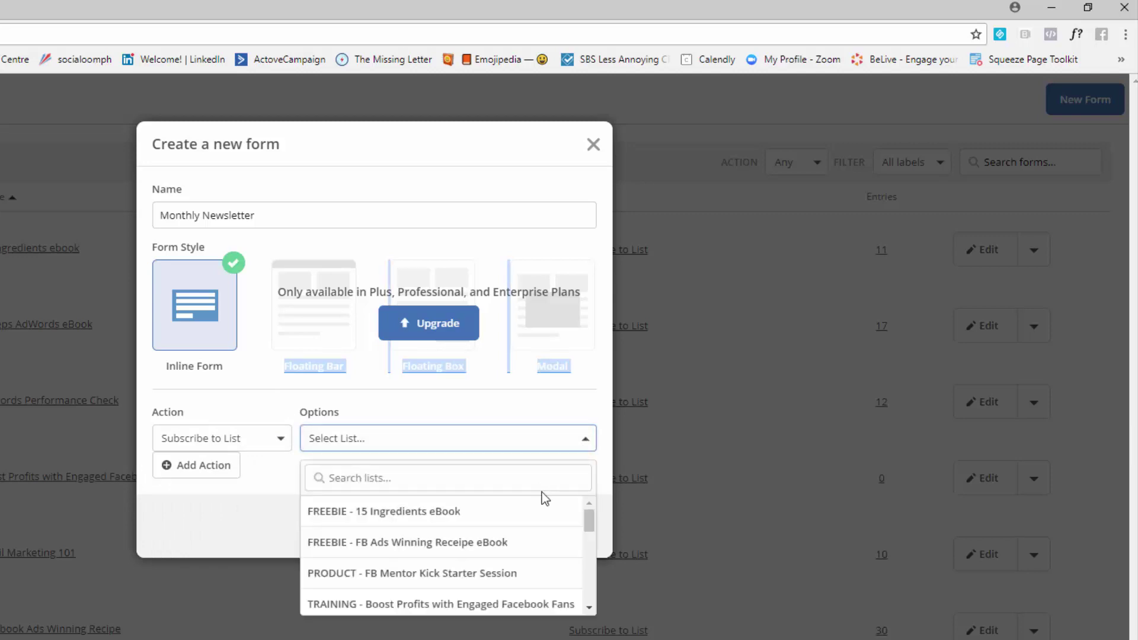
drag(588, 513, 585, 598)
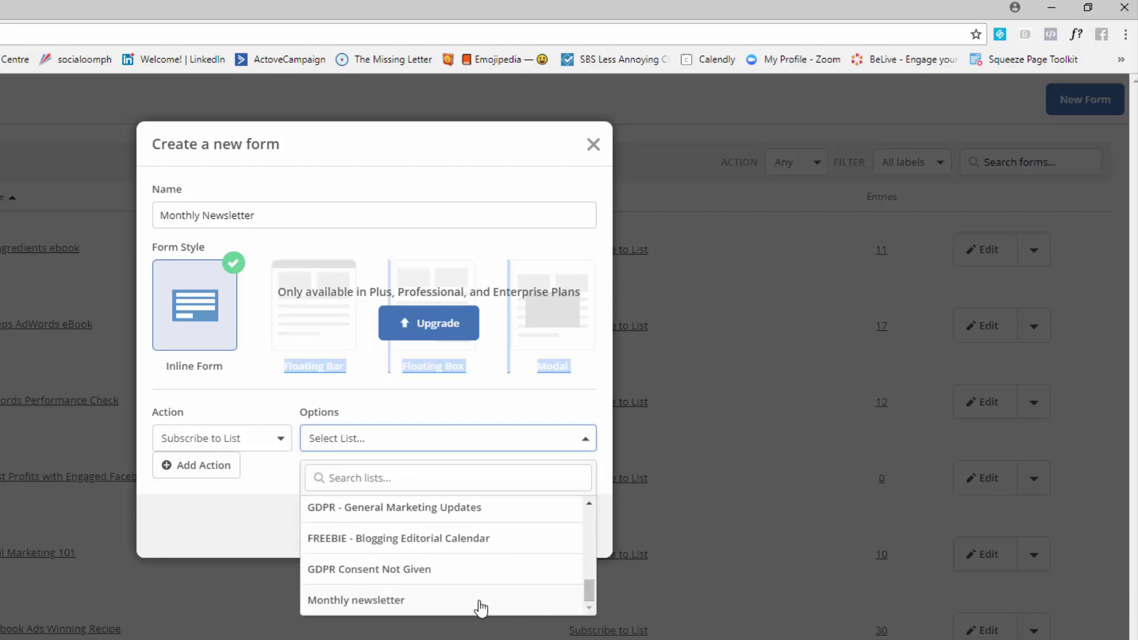
click(445, 600)
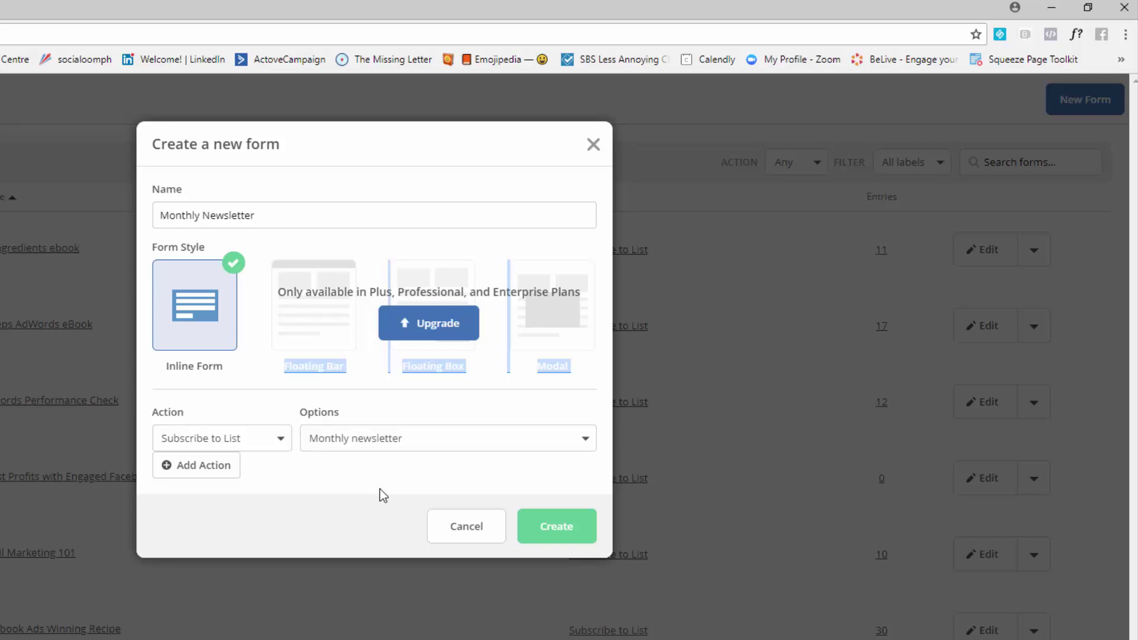
click(555, 531)
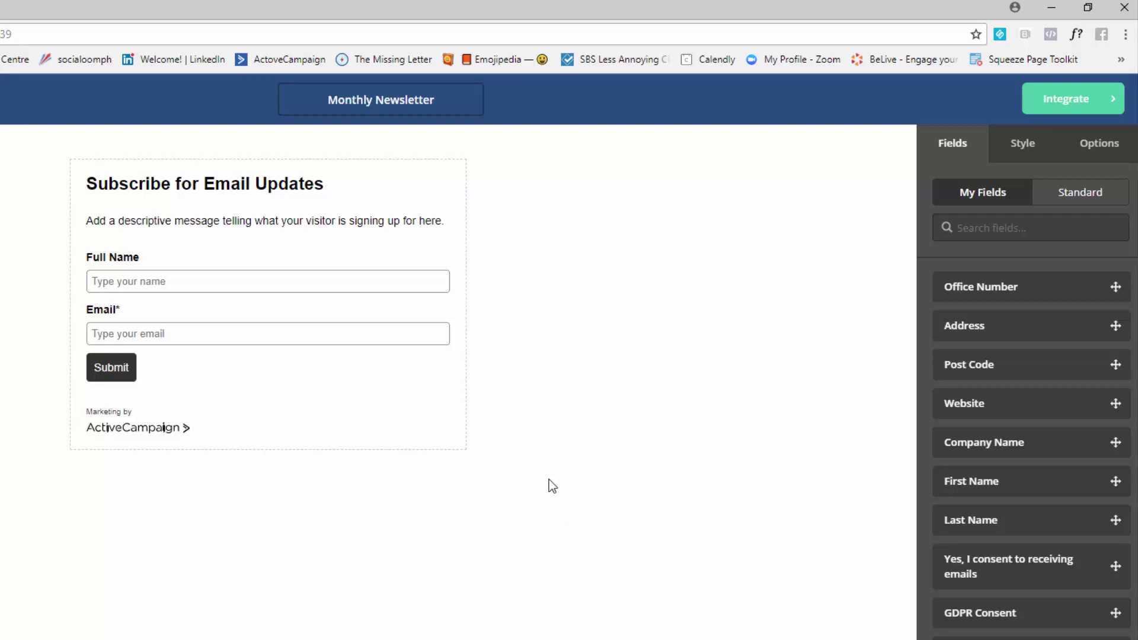
- Replace the form's default heading with 'Get The Latest News & Tips'
click(254, 186)
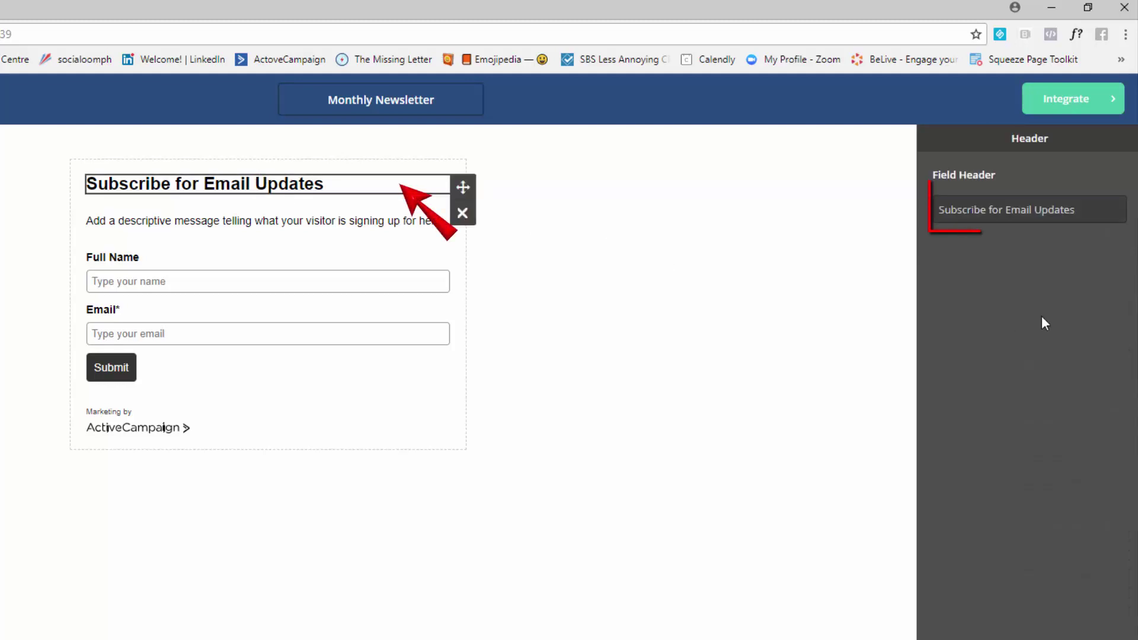
drag(1086, 213, 938, 210)
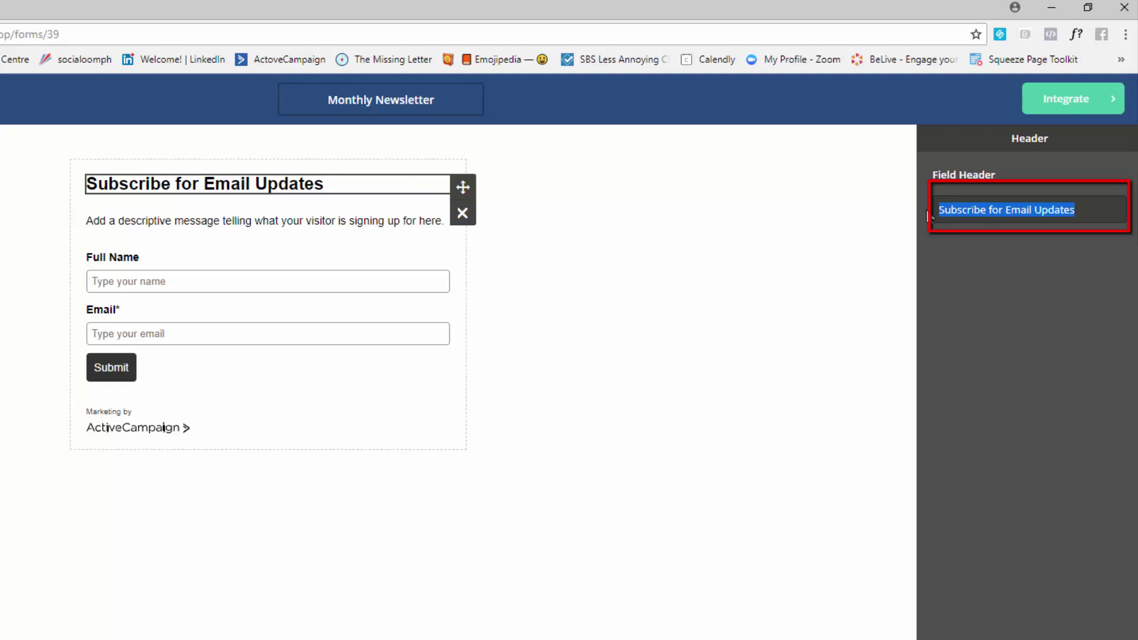
text(Get The La)
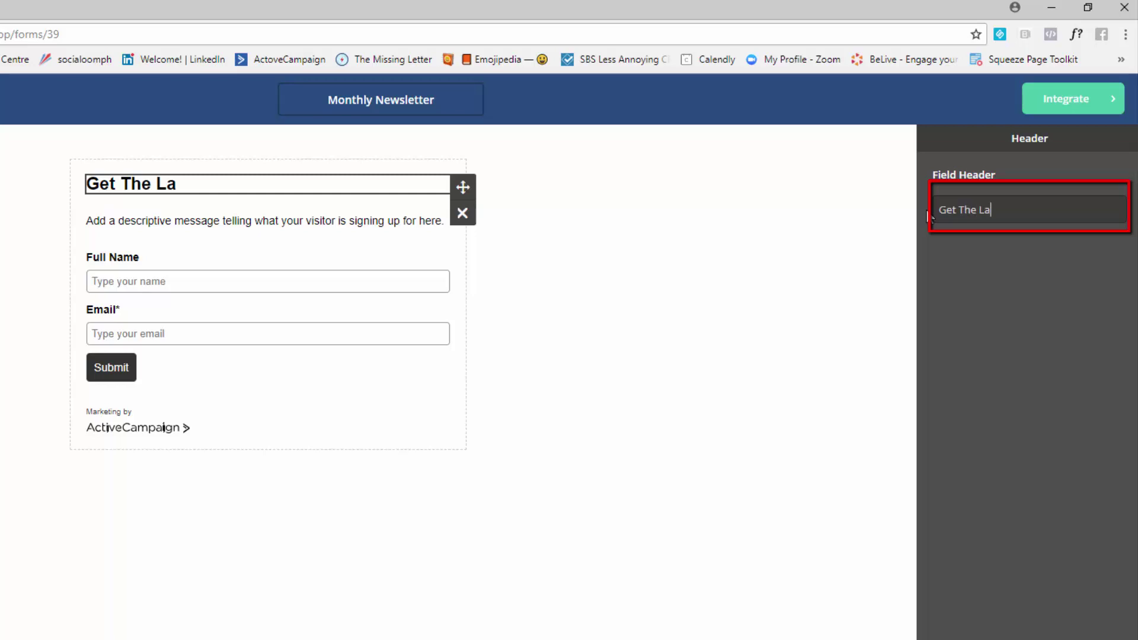
text(test)
key(BackSpace)
key(BackSpace)
text(test News)
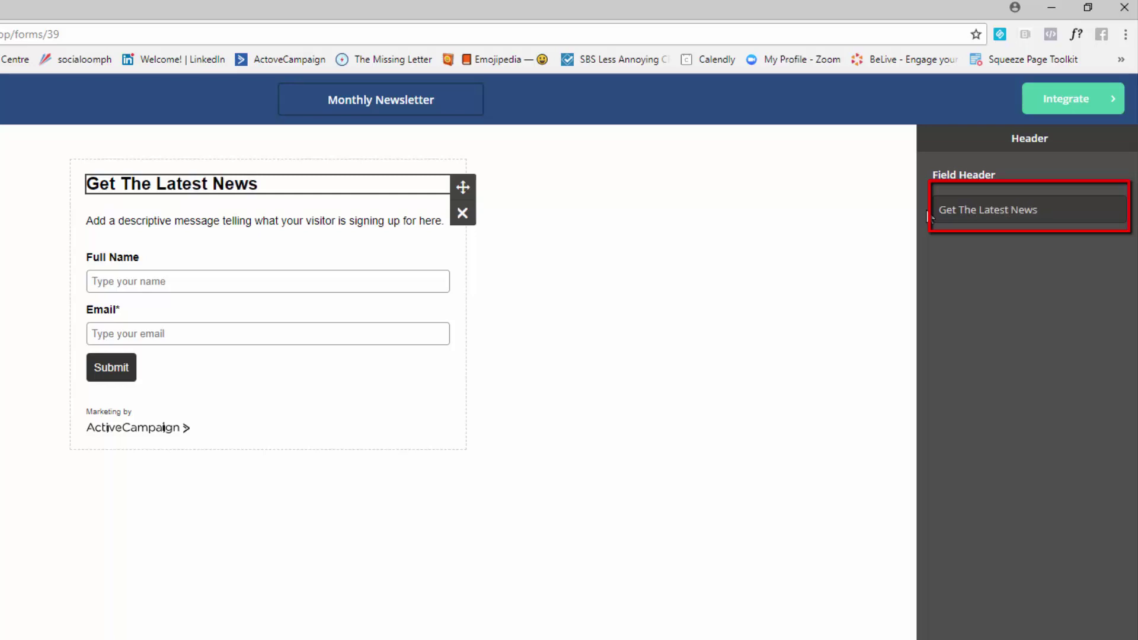
text( & Tio)
key(BackSpace)
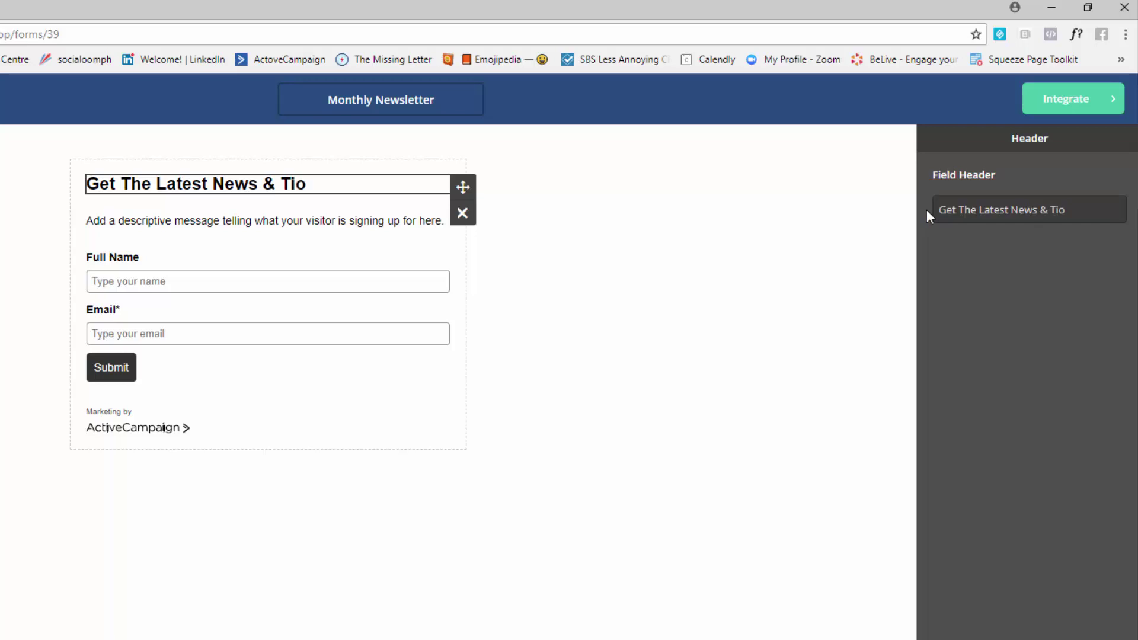
text(ps)
click(325, 248)
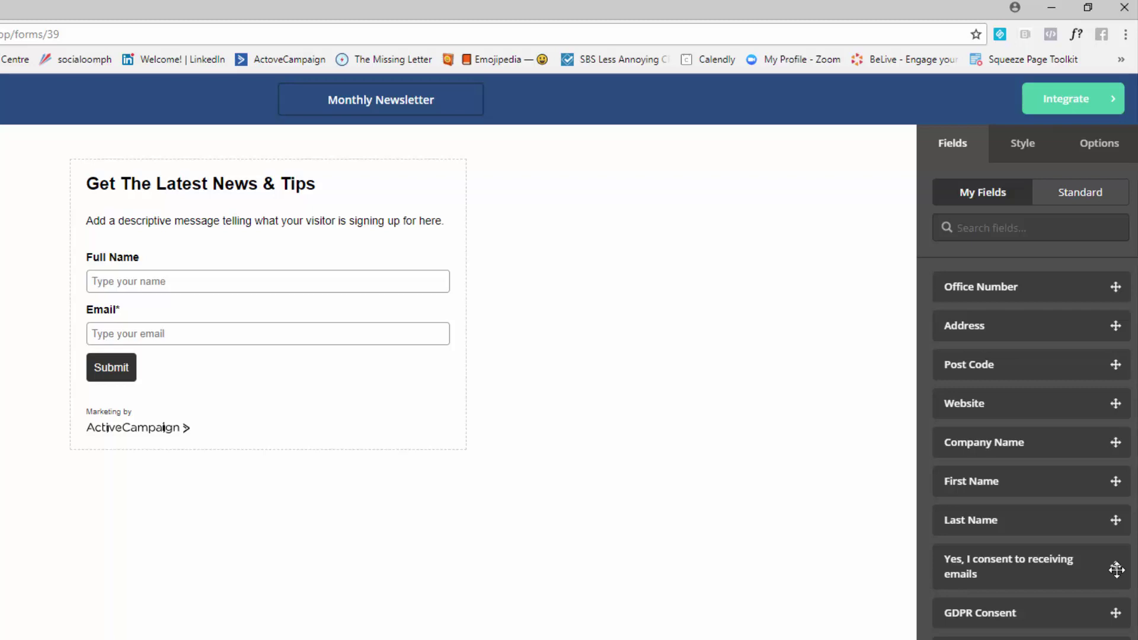
- Add the consent checkbox below Email, delete Full Name, and place a First Name field above Email
drag(1117, 570, 311, 343)
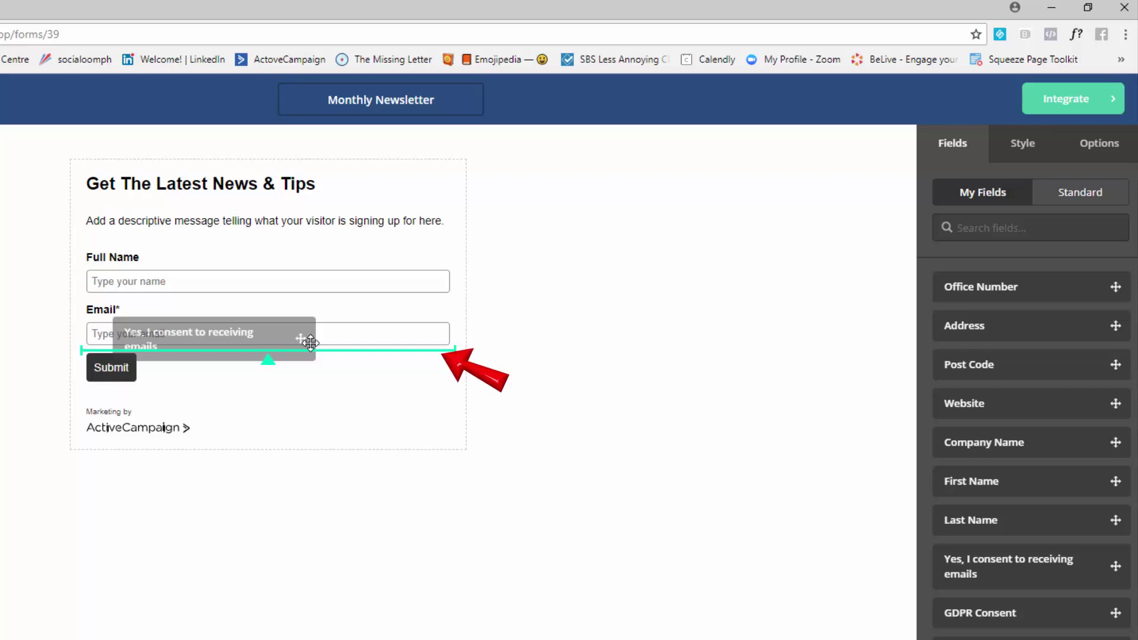
drag(311, 343, 311, 343)
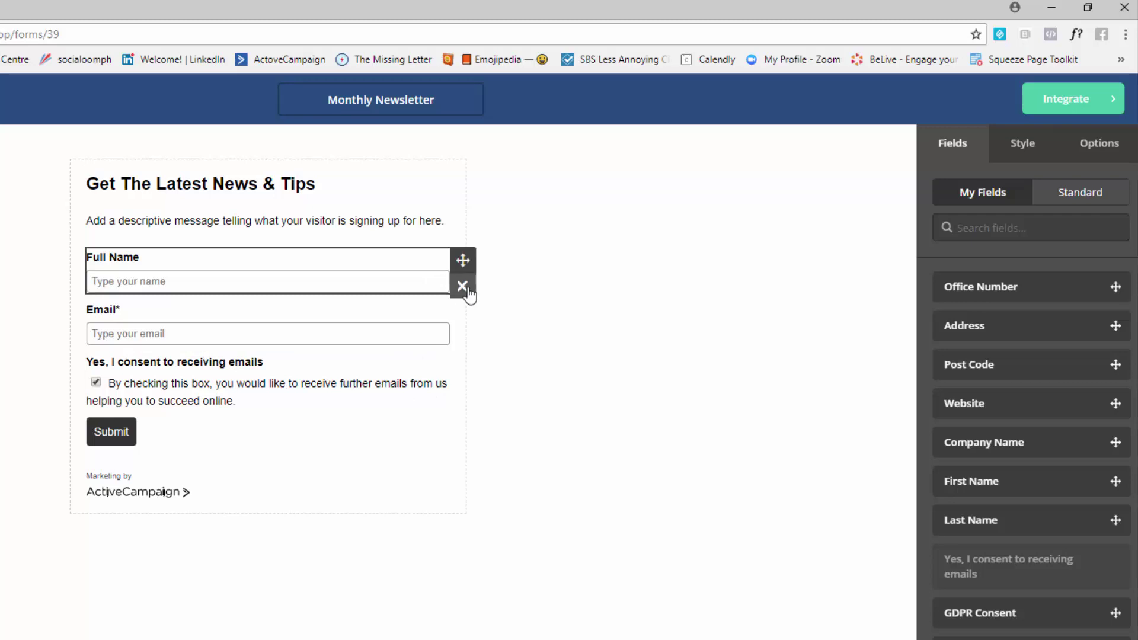
click(464, 291)
click(550, 255)
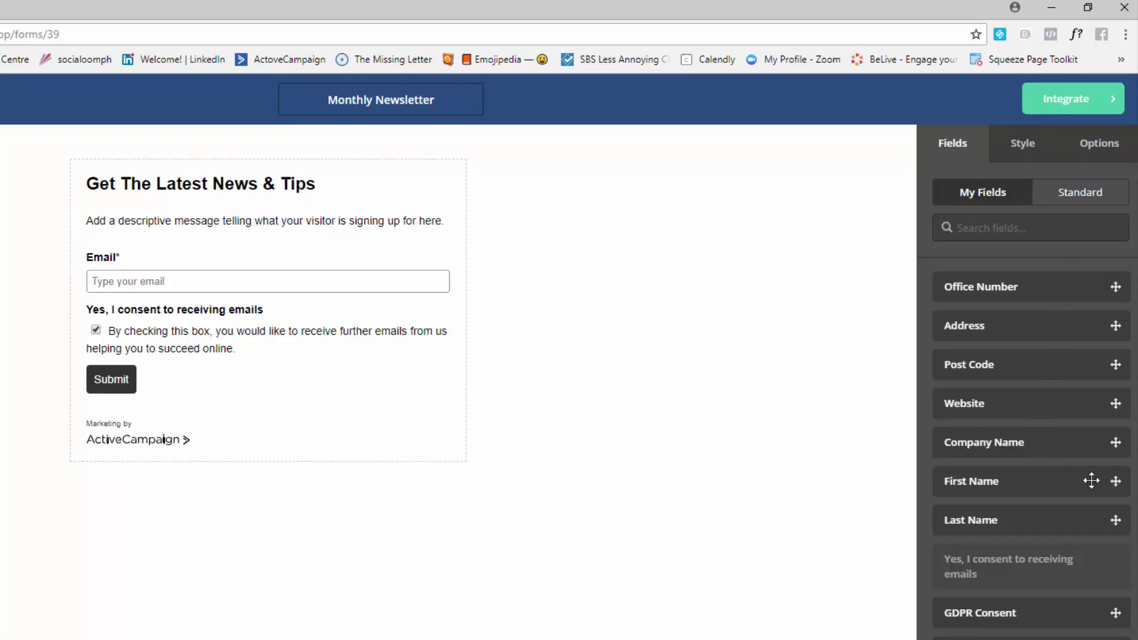
drag(1106, 481, 263, 260)
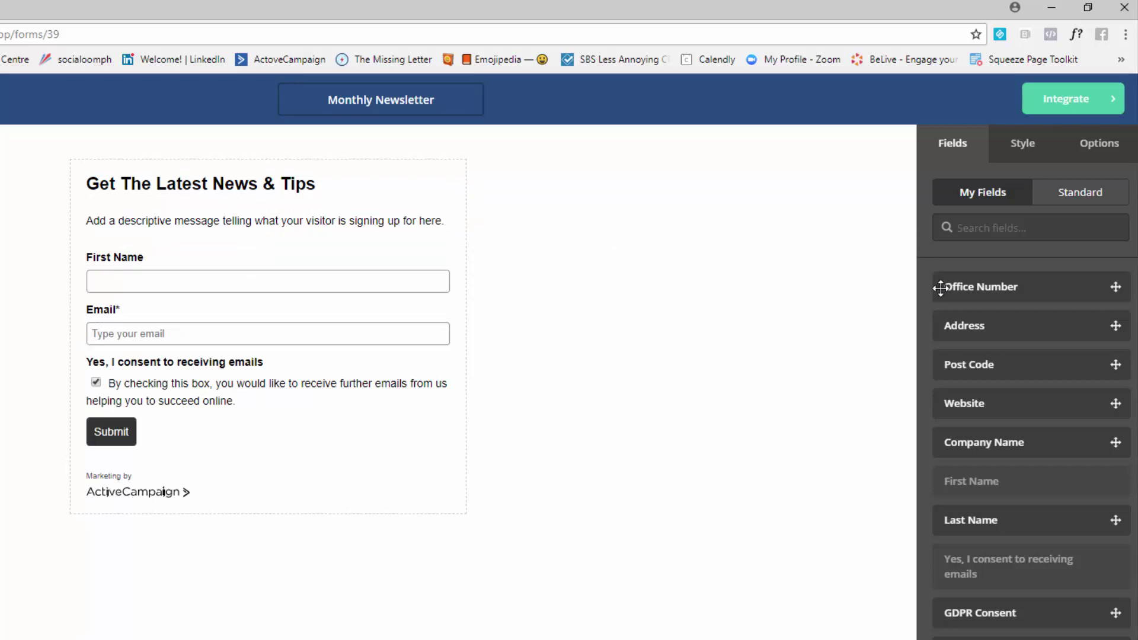
- Insert the fb_live_quickstart checklist image under the heading, shrink it and centre it
click(1084, 195)
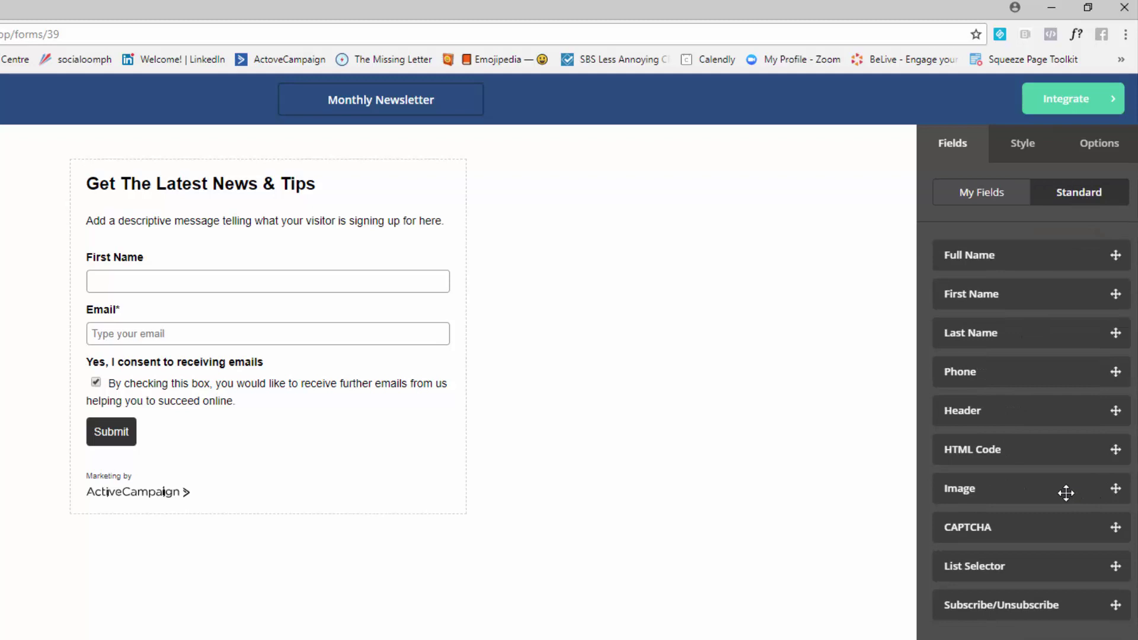
drag(1066, 490, 286, 216)
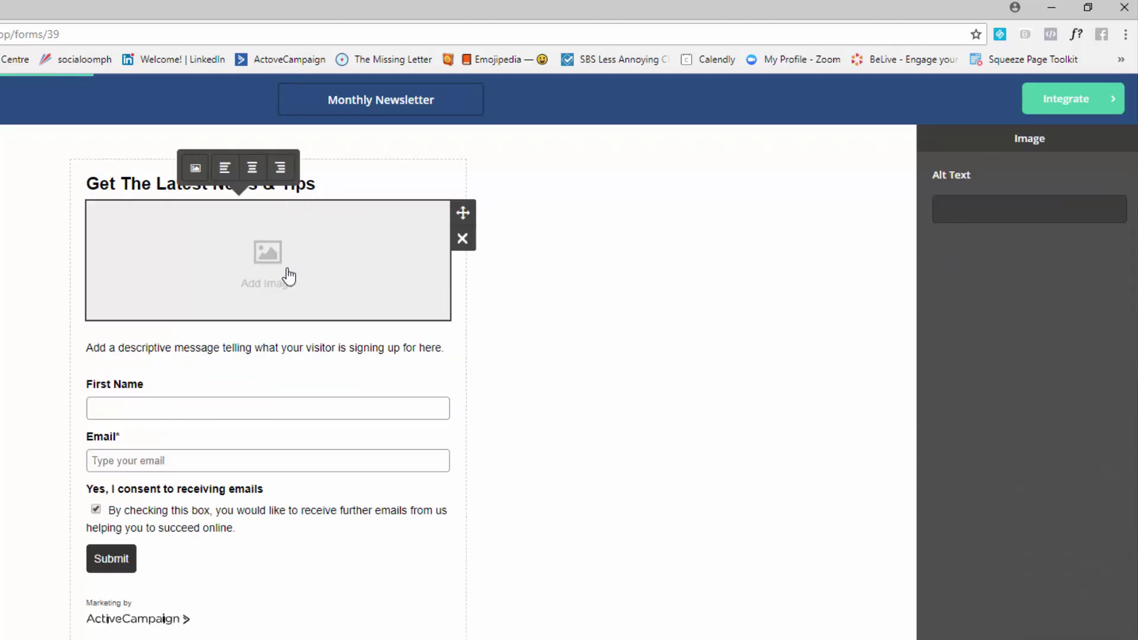
click(289, 276)
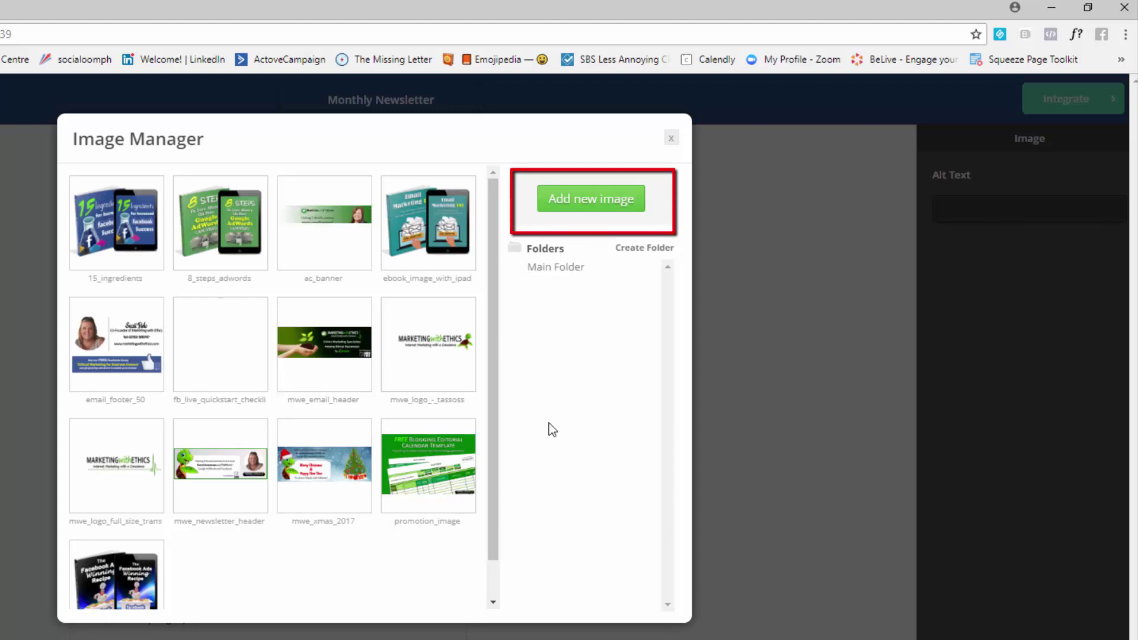
mouse_move(228, 349)
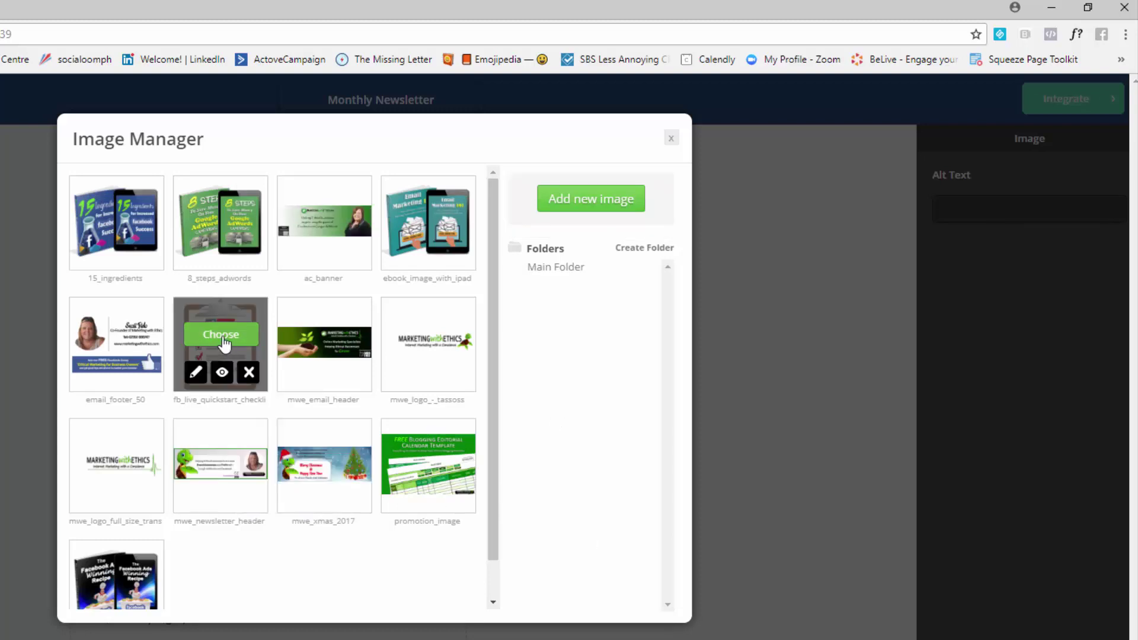
click(223, 336)
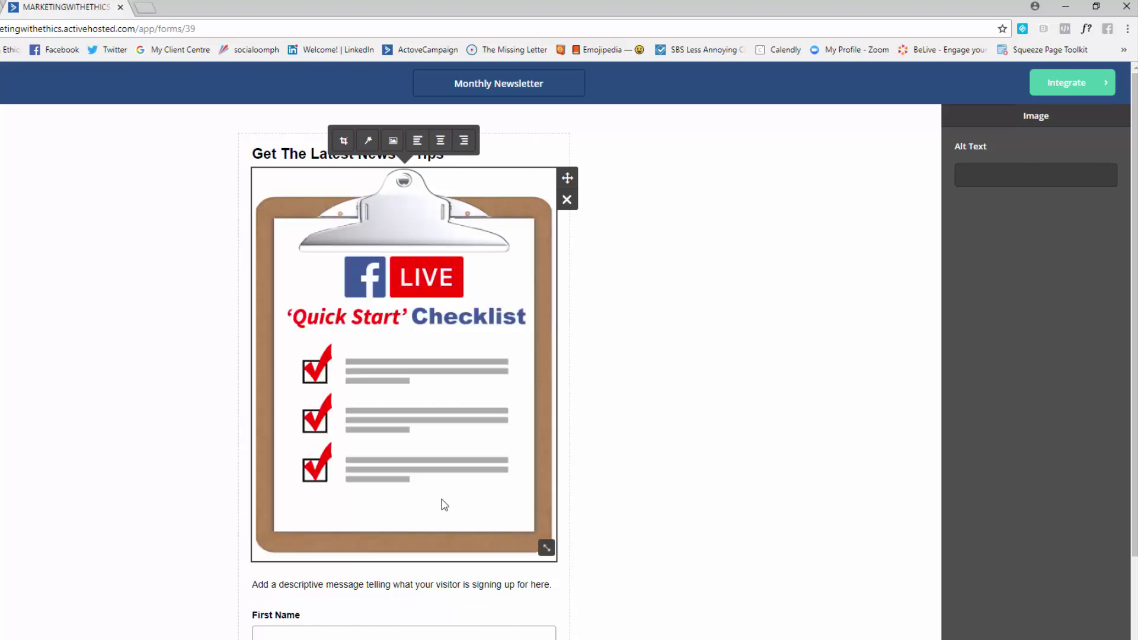
drag(546, 549, 417, 289)
click(447, 141)
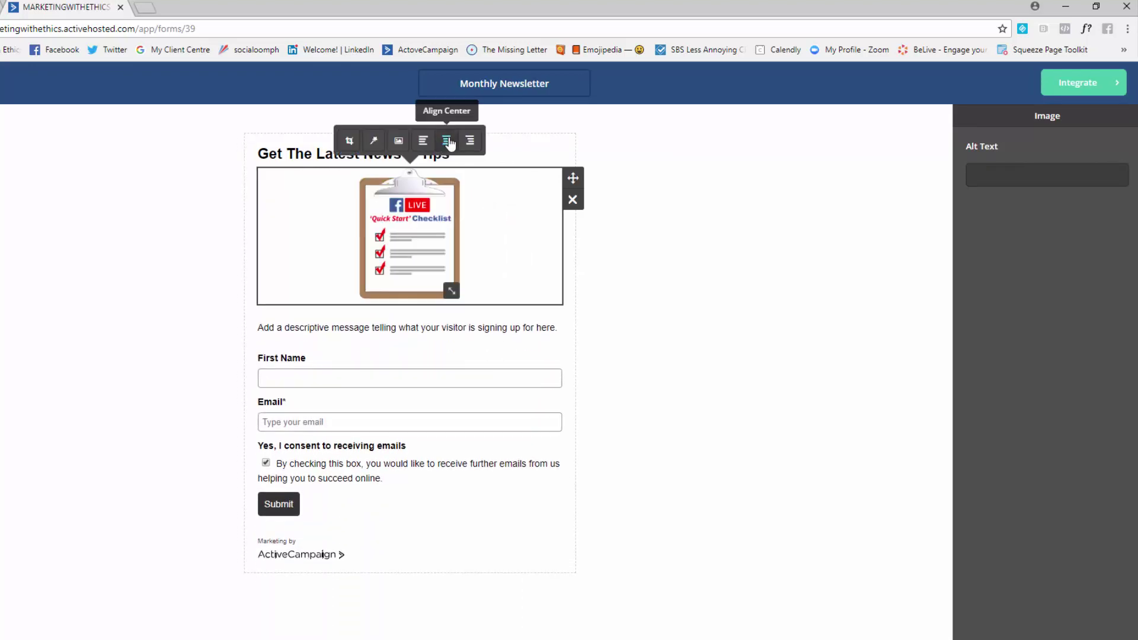
click(494, 328)
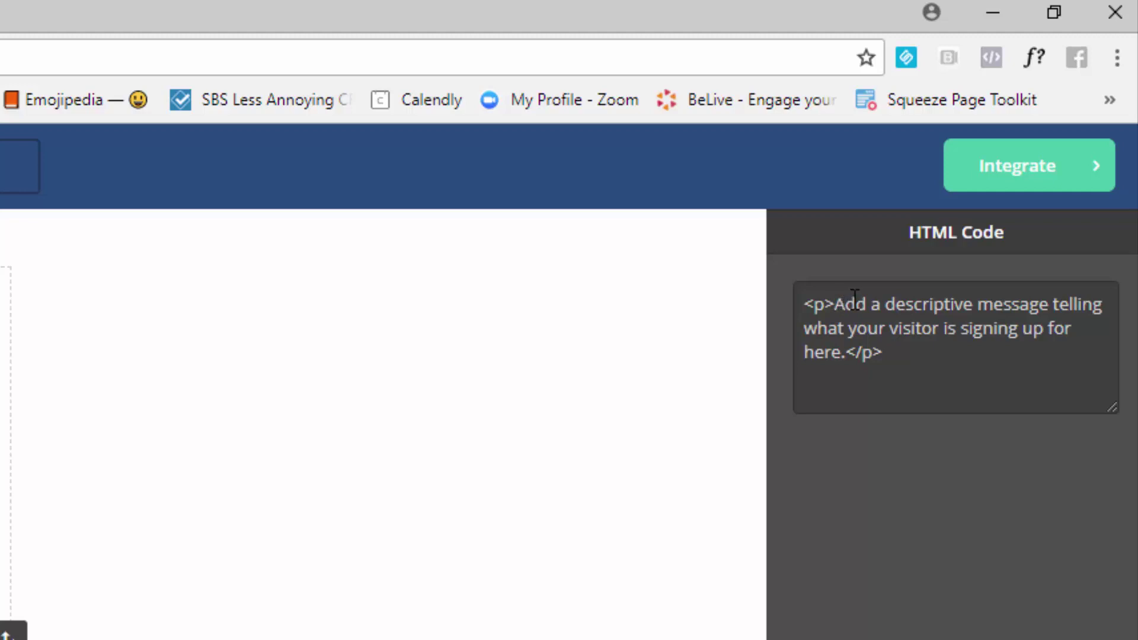
- Replace the placeholder description with 'Keep up to date with the latest marketing techniques to help you succeed online.'
drag(837, 303, 852, 341)
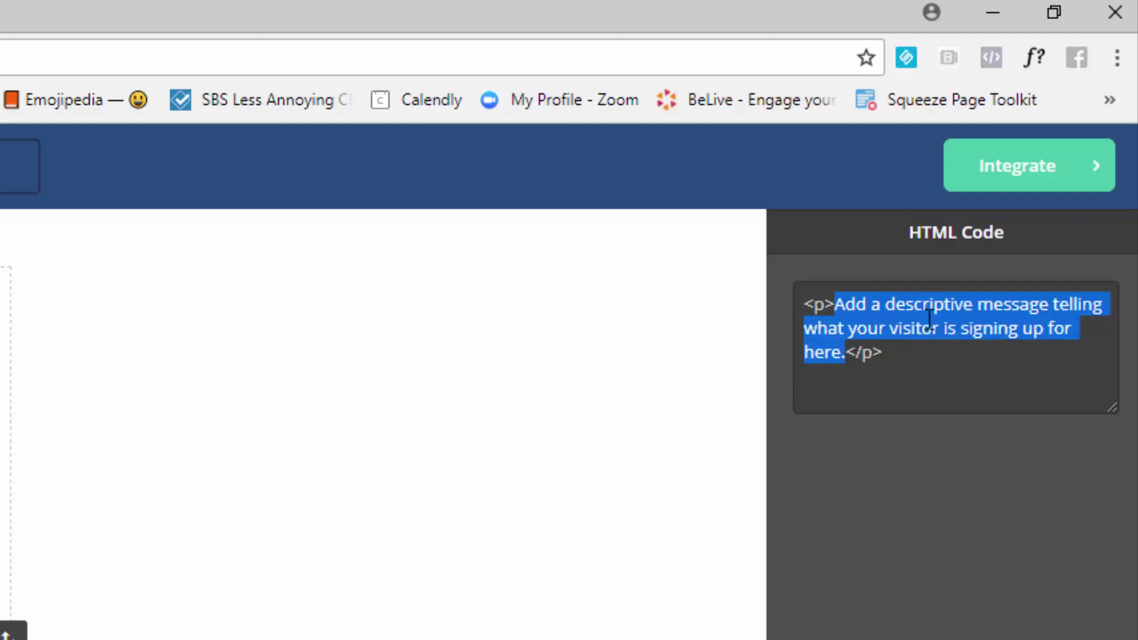
shift+click(1061, 311)
key(BackSpace)
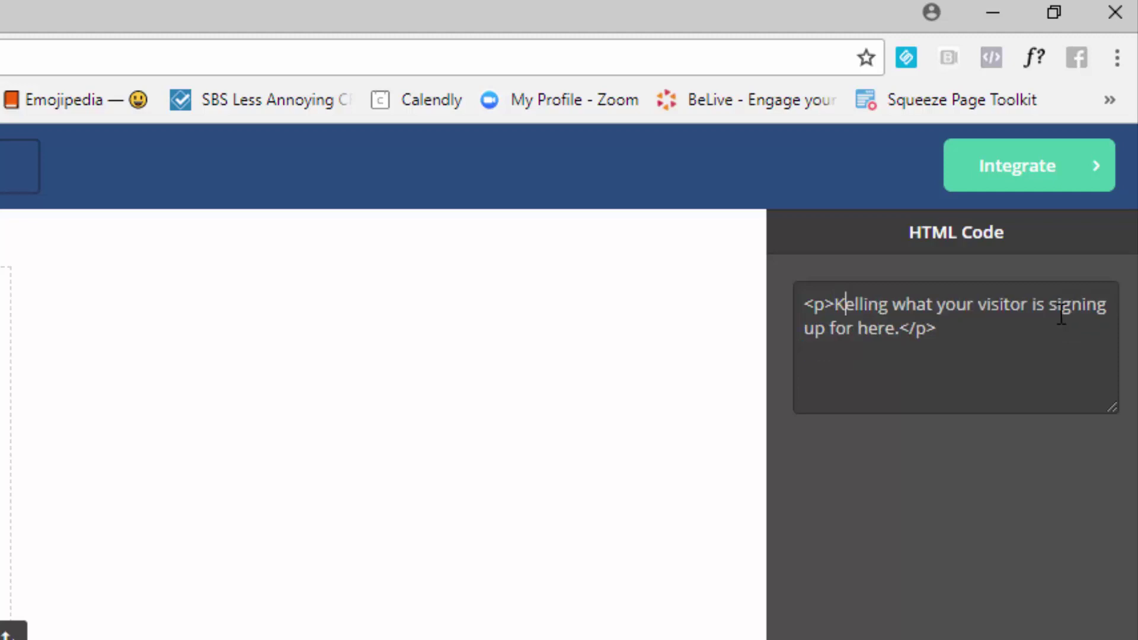
text(Keep up to )
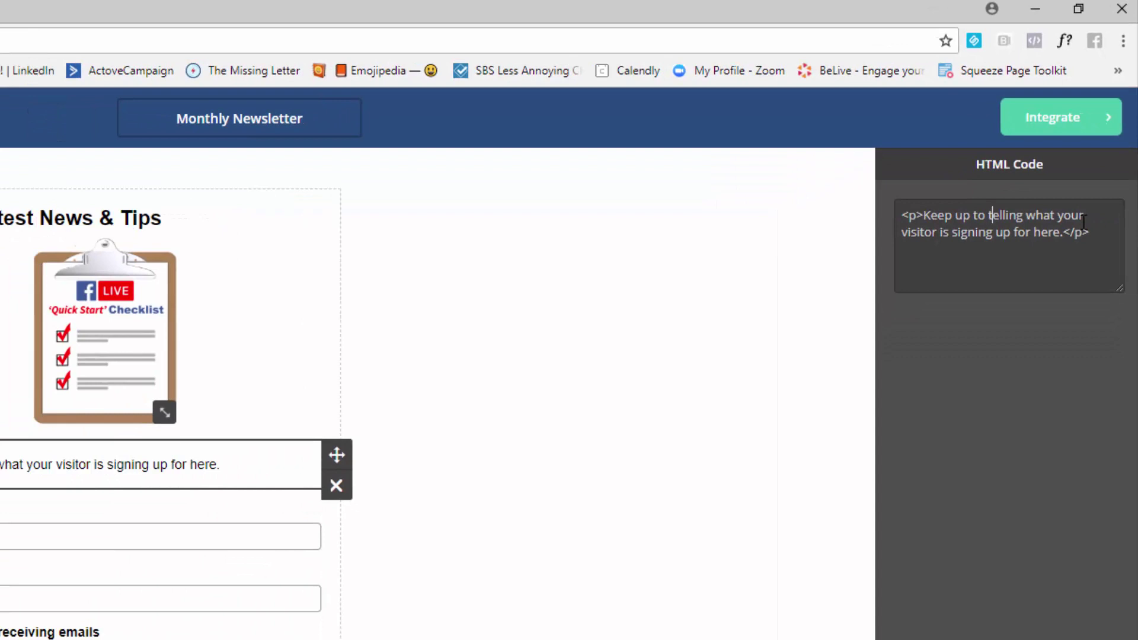
text(date with)
text( the latest )
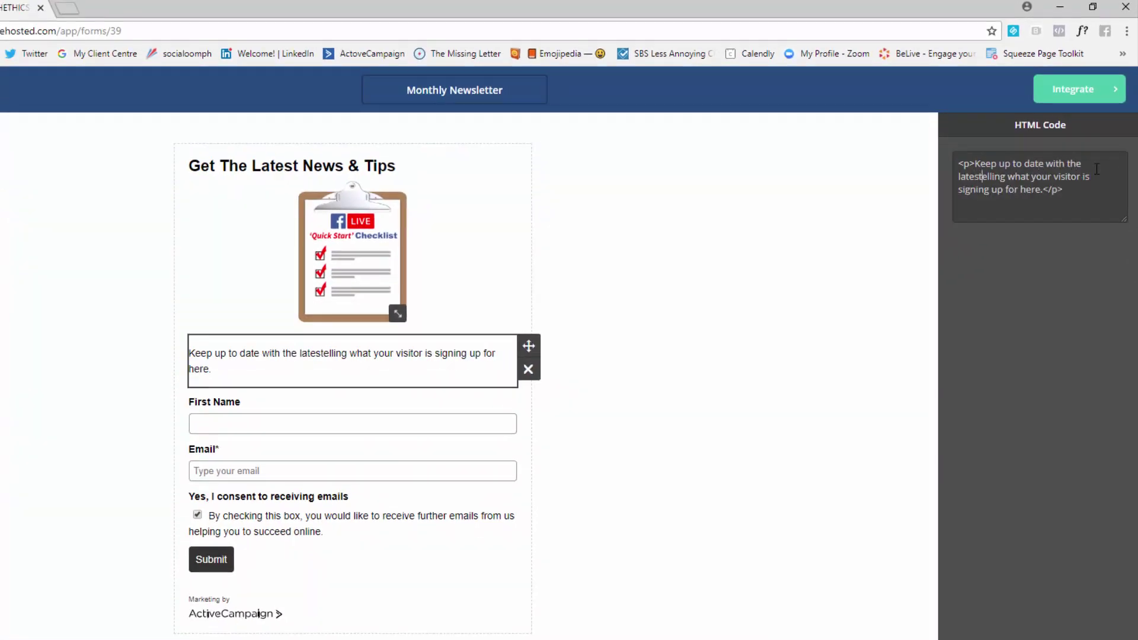
text(techniques)
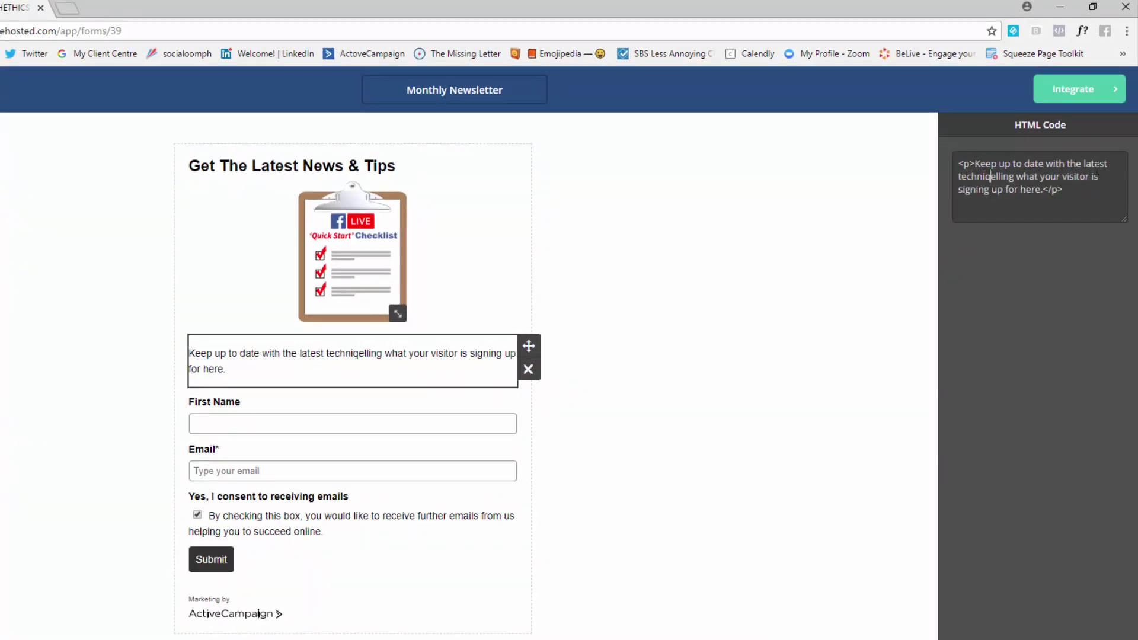
text( to help you succ)
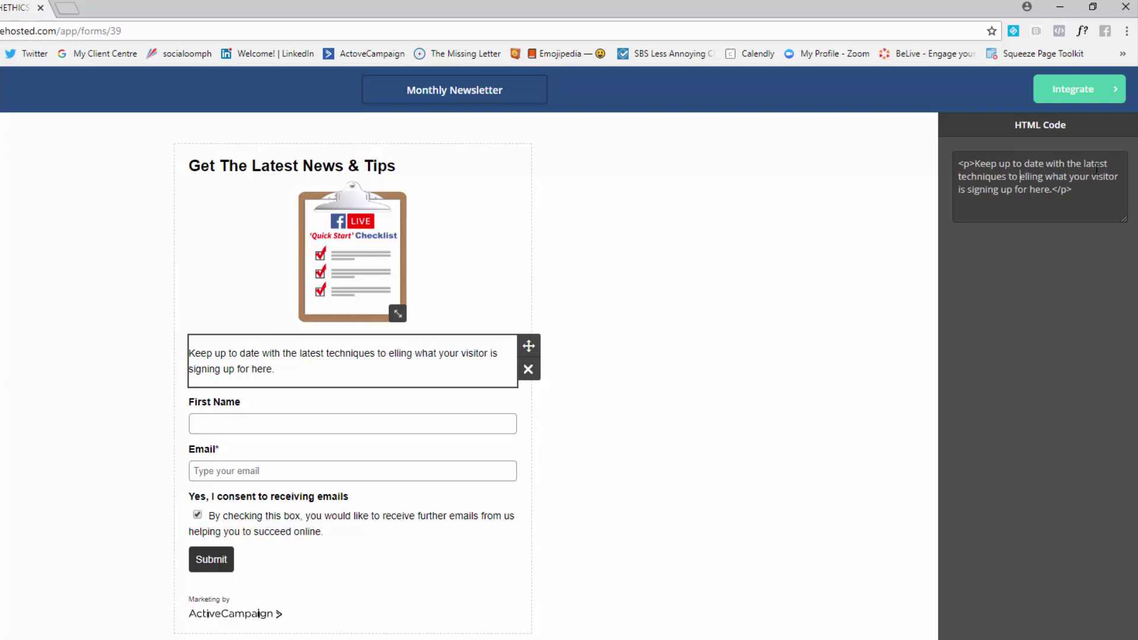
text(eed online)
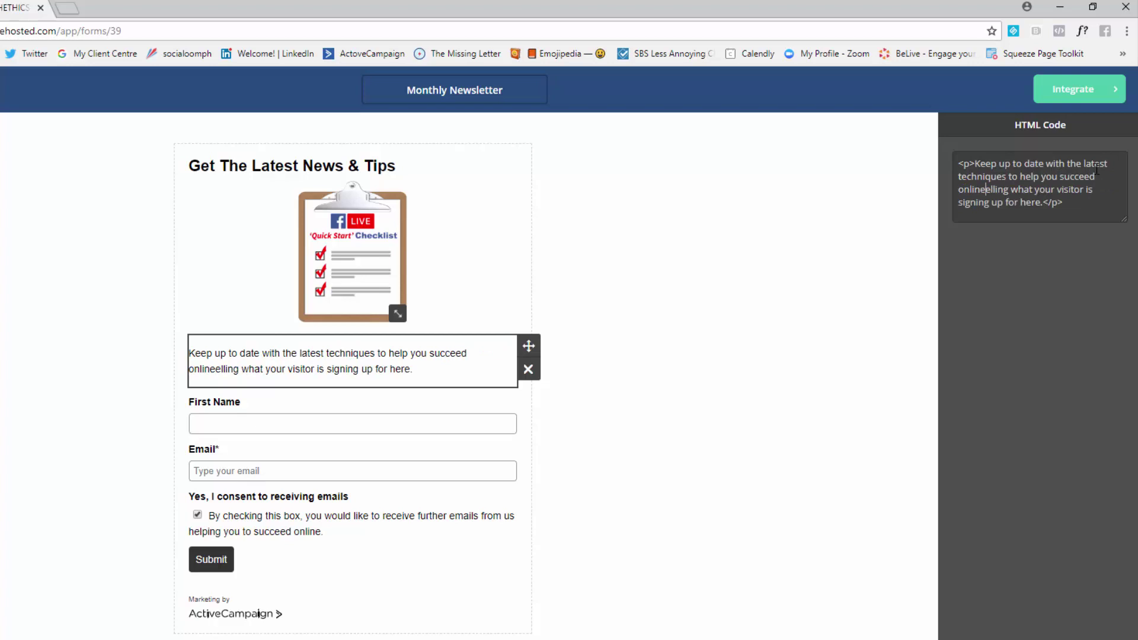
key(Delete)
key(Delete)
key(Delete)
key(Delete)
key(Delete)
key(Delete)
key(Delete)
key(Delete)
key(Delete)
key(Delete)
key(Delete)
key(Delete)
key(Delete)
key(Delete)
key(Delete)
key(Delete)
key(Delete)
key(Delete)
key(Delete)
key(Delete)
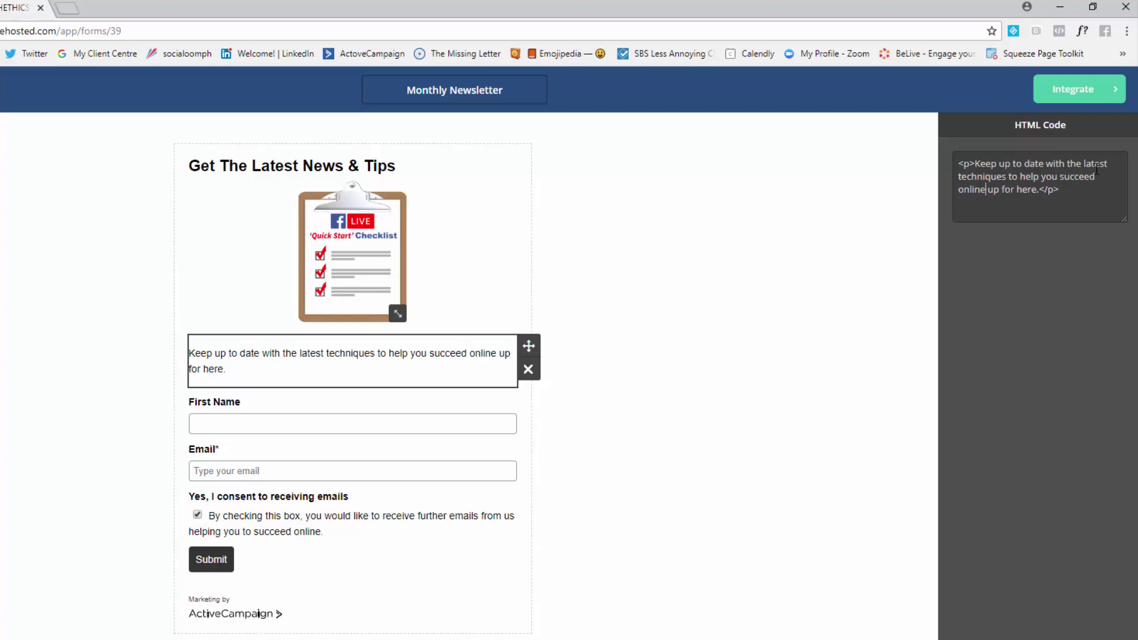
key(Delete)
key(Delete)
key(Delete)
key(Delete)
key(Delete)
key(Delete)
key(Delete)
key(Delete)
key(Delete)
key(Delete)
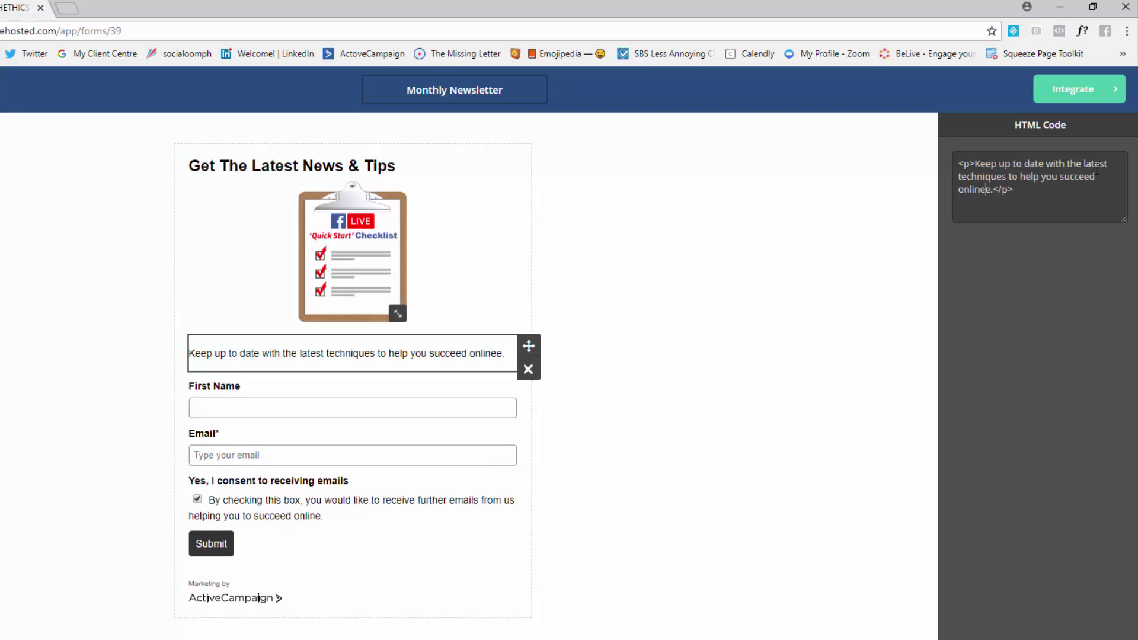
key(Delete)
text(marketing)
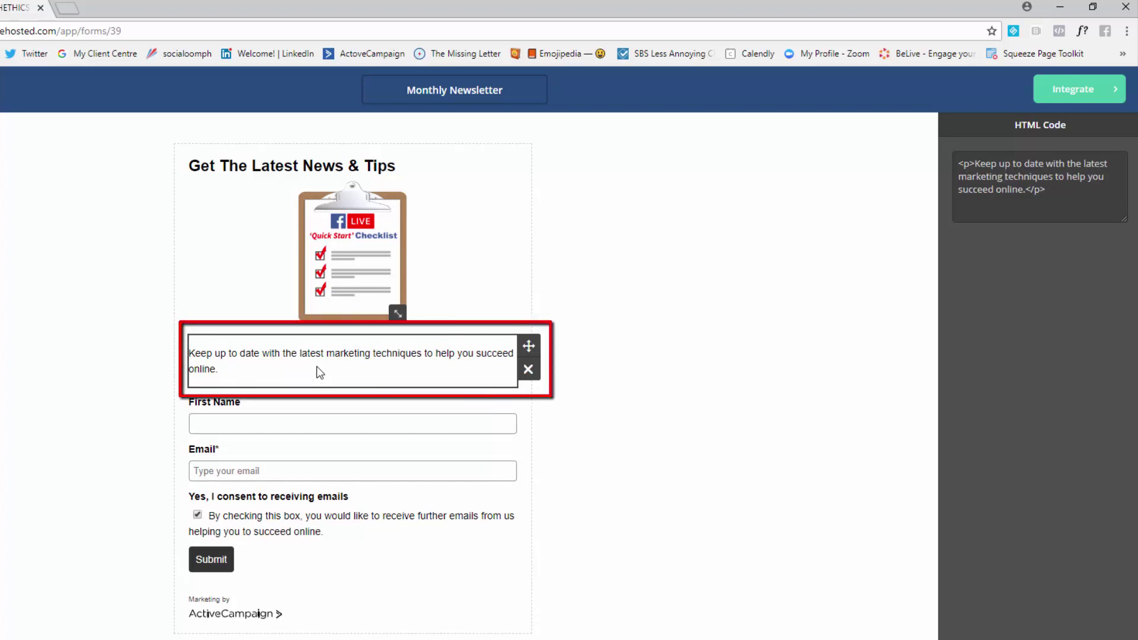
- Switch off AC Branding under Style > Miscellaneous to remove the 'Marketing by ActiveCampaign' footer
click(869, 383)
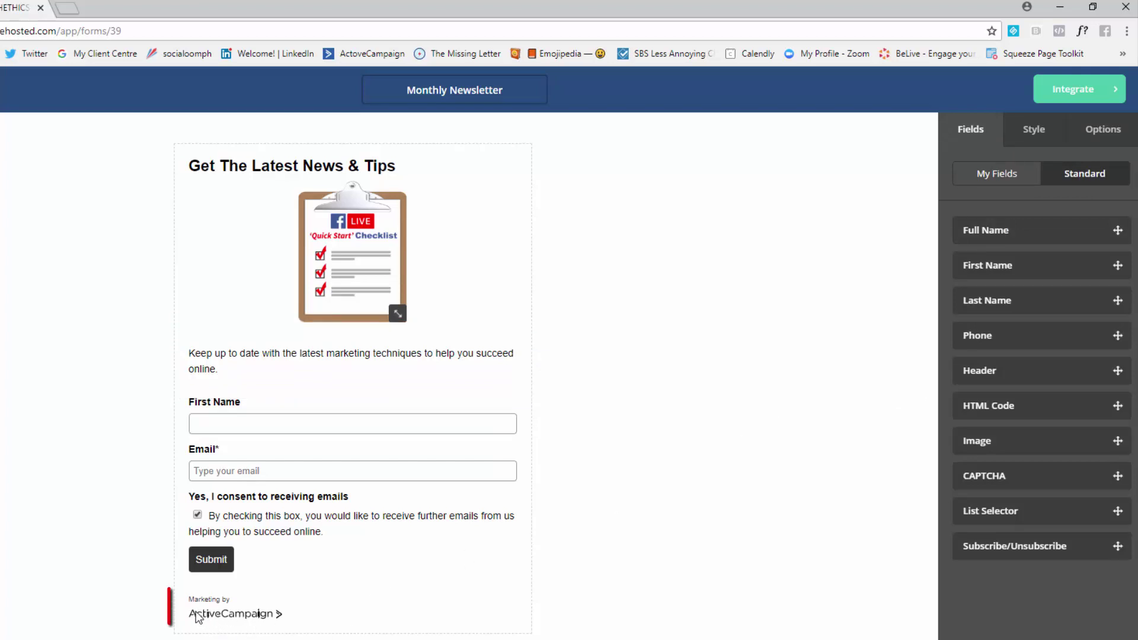
click(1043, 130)
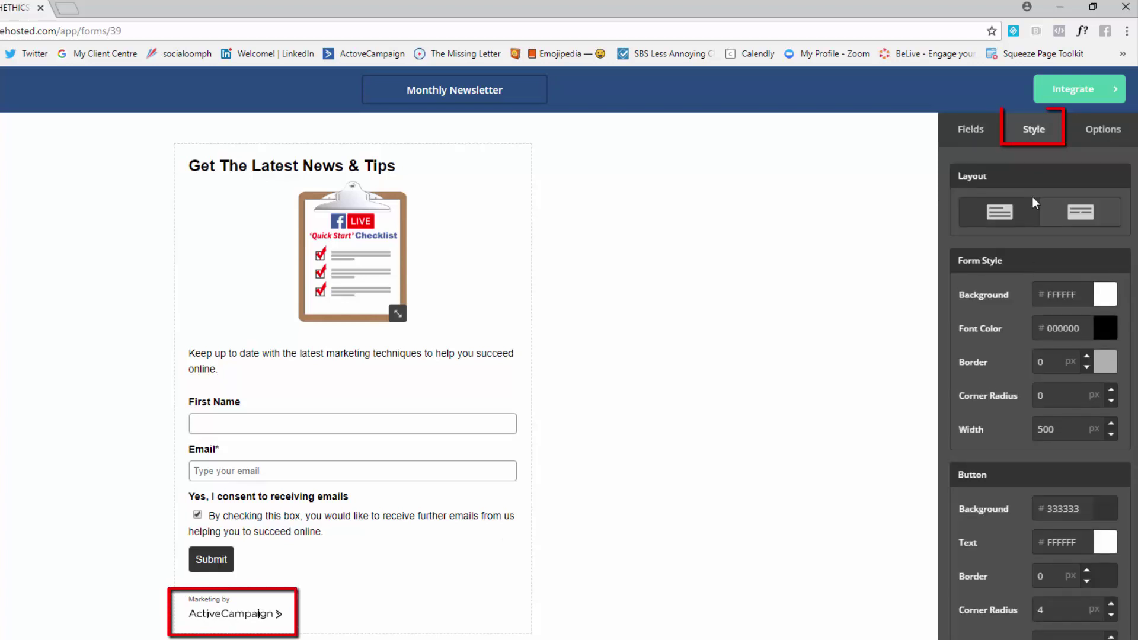
scroll(1079, 417, down, 4)
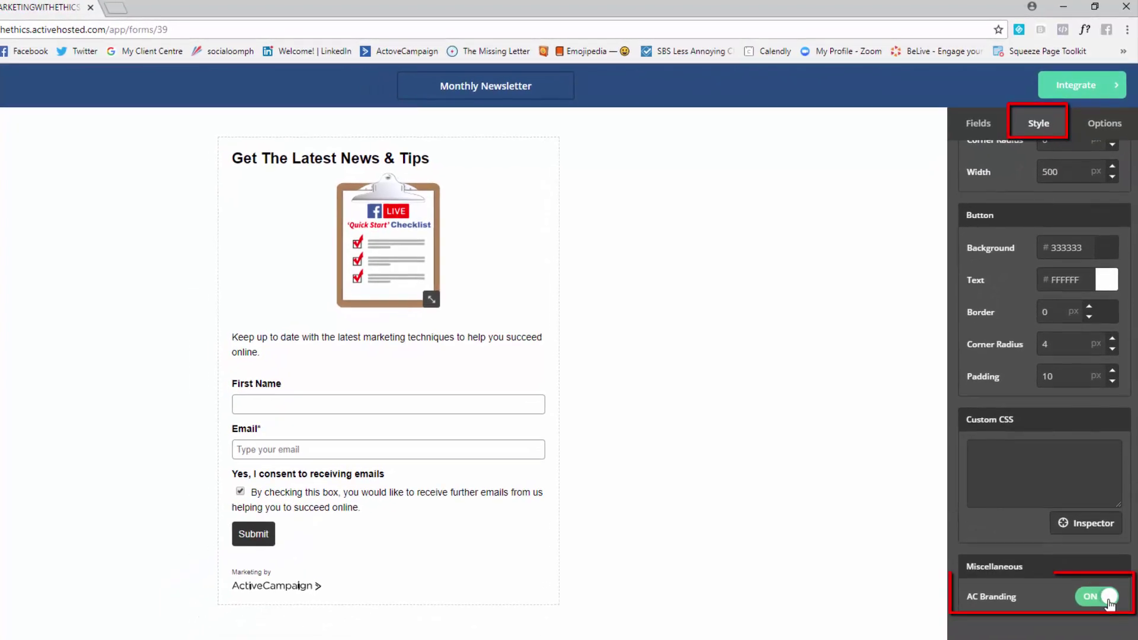
click(1108, 597)
scroll(1102, 592, up, 4)
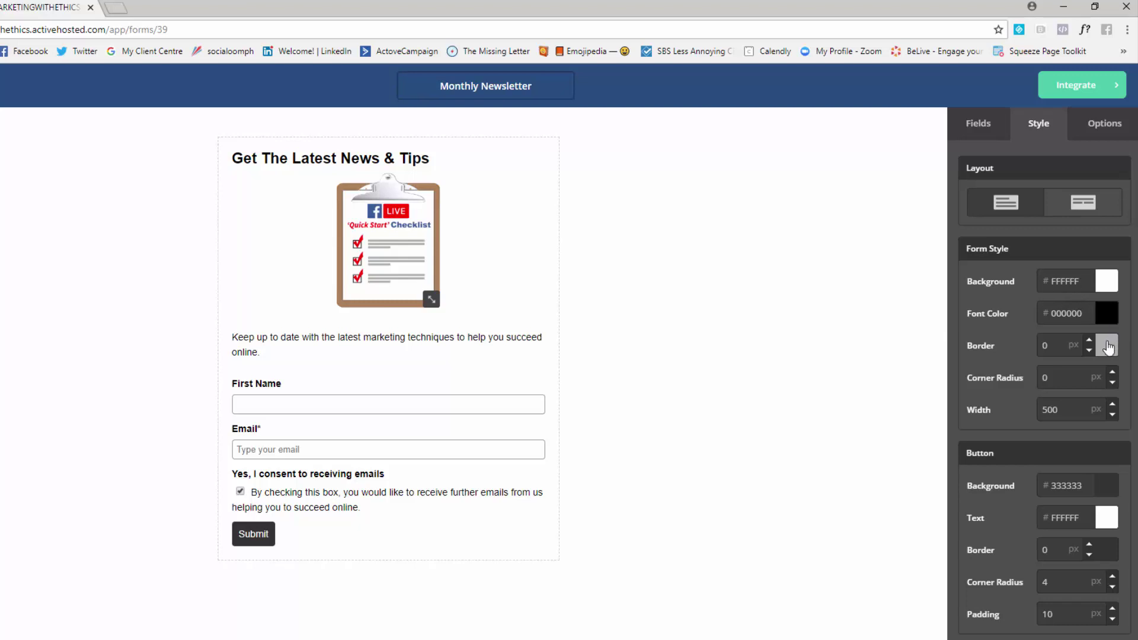
- Set the form's border to 2 px and its corner radius to 7 px
click(1088, 342)
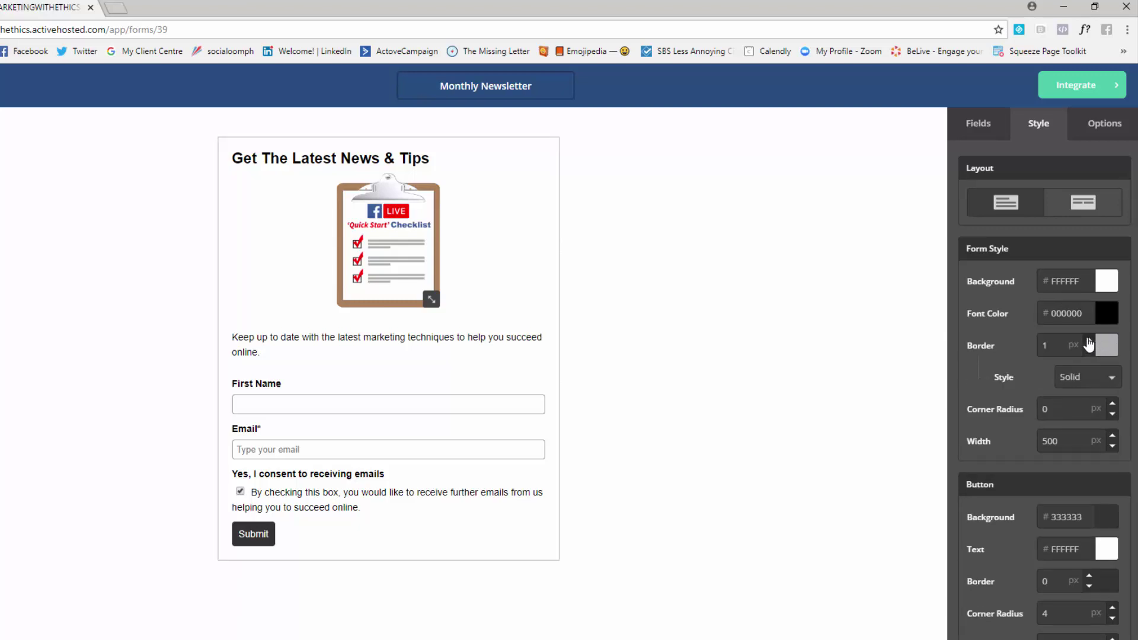
click(1088, 341)
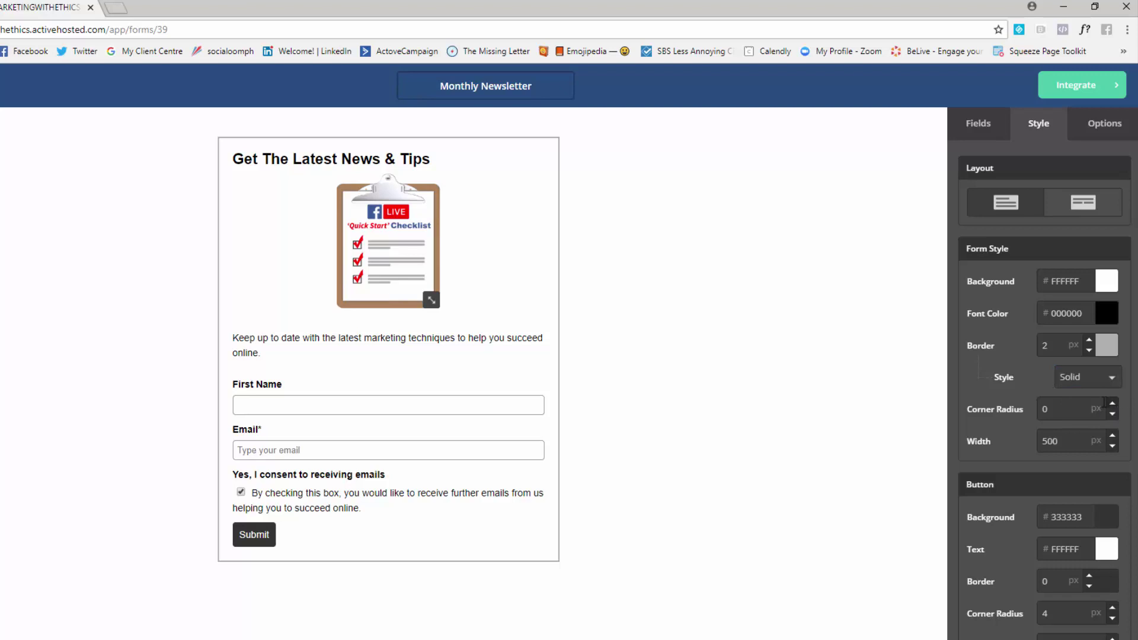
double_click(1113, 405)
click(1113, 405)
click(1113, 405)
scroll(1043, 497, down, 2)
scroll(1043, 497, down, 1)
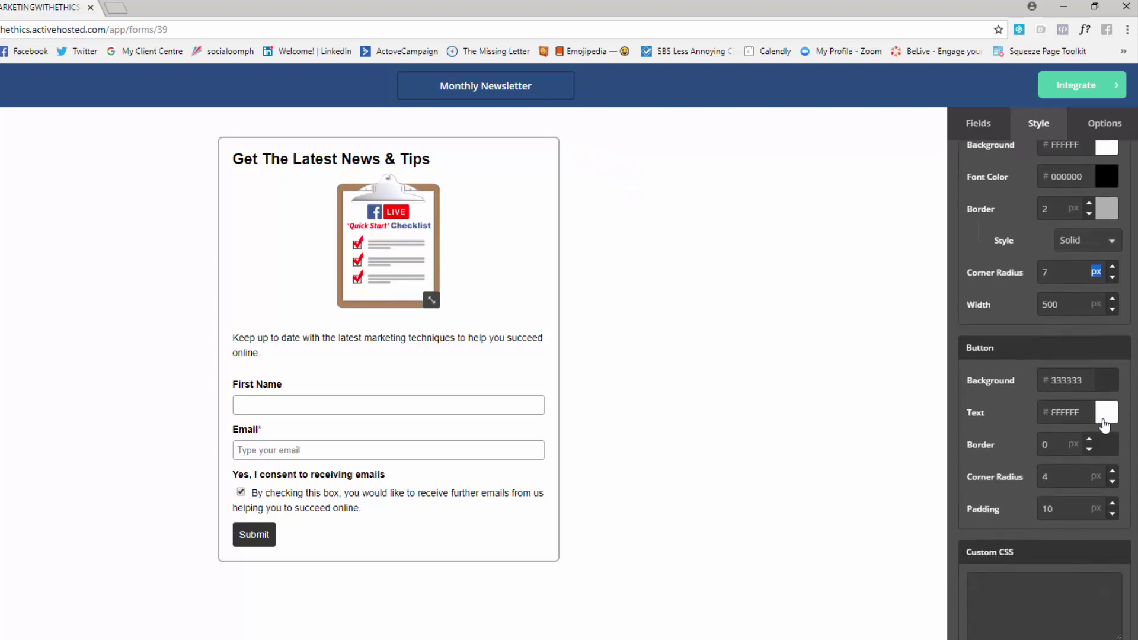
- Set the Submit button's text colour to 030303 and its background to yellow FFCF0D
click(1105, 418)
drag(1044, 457, 1001, 528)
click(999, 526)
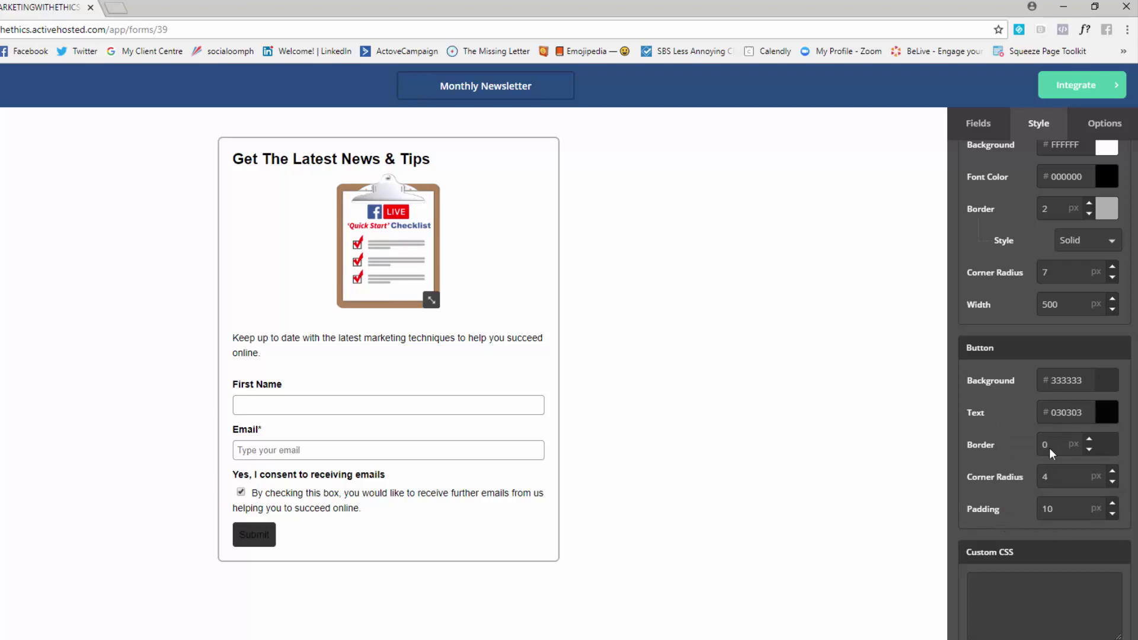
click(1105, 411)
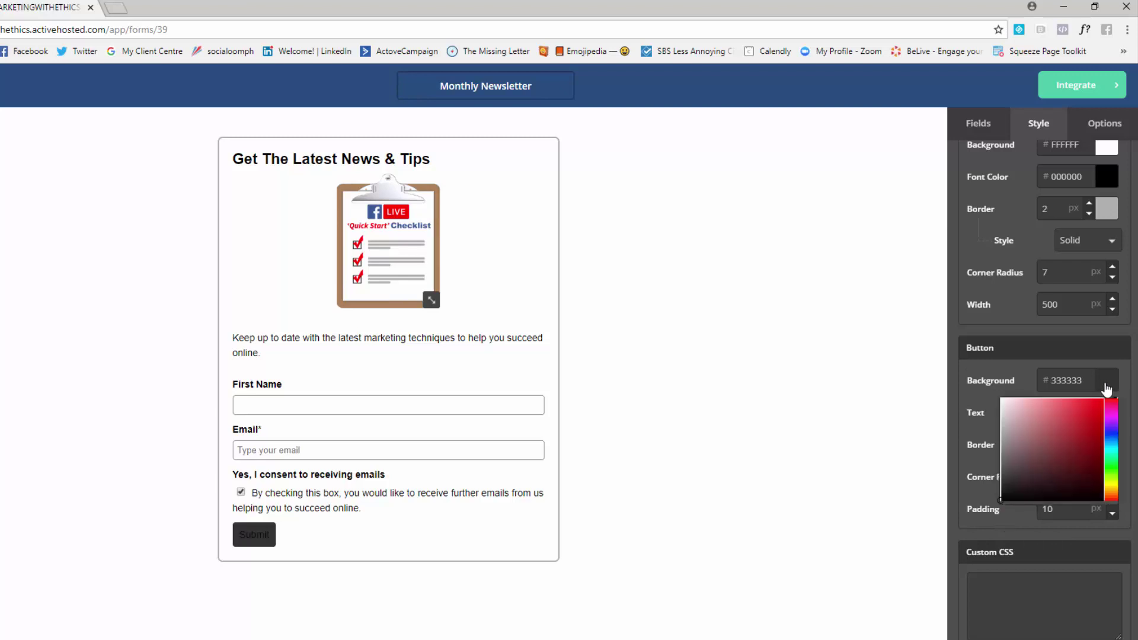
click(1113, 488)
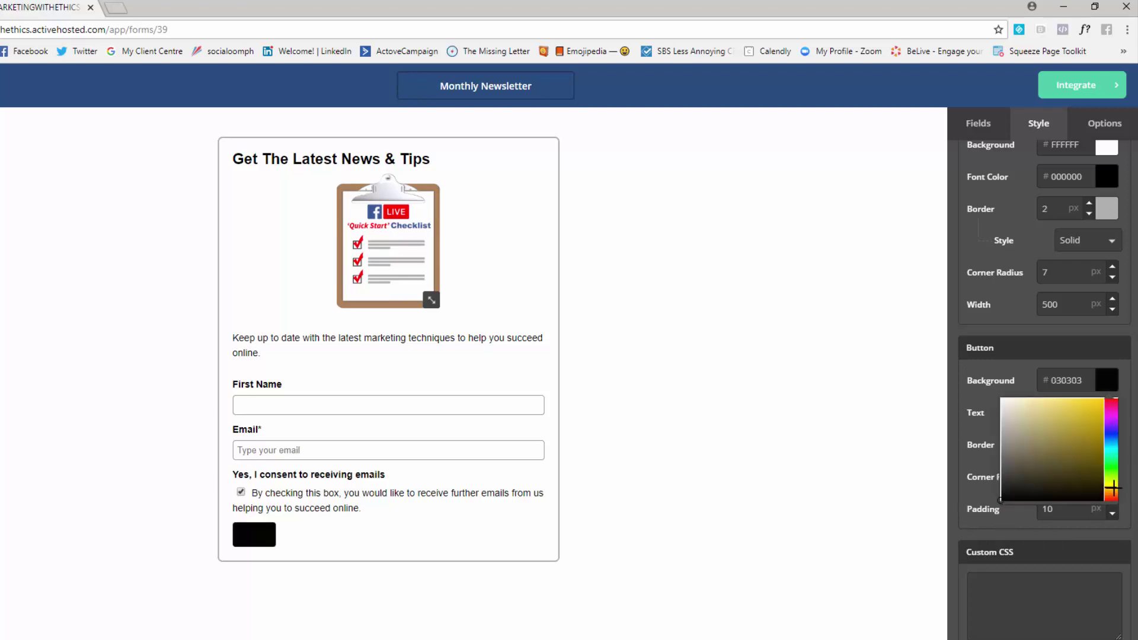
drag(1100, 409, 1102, 384)
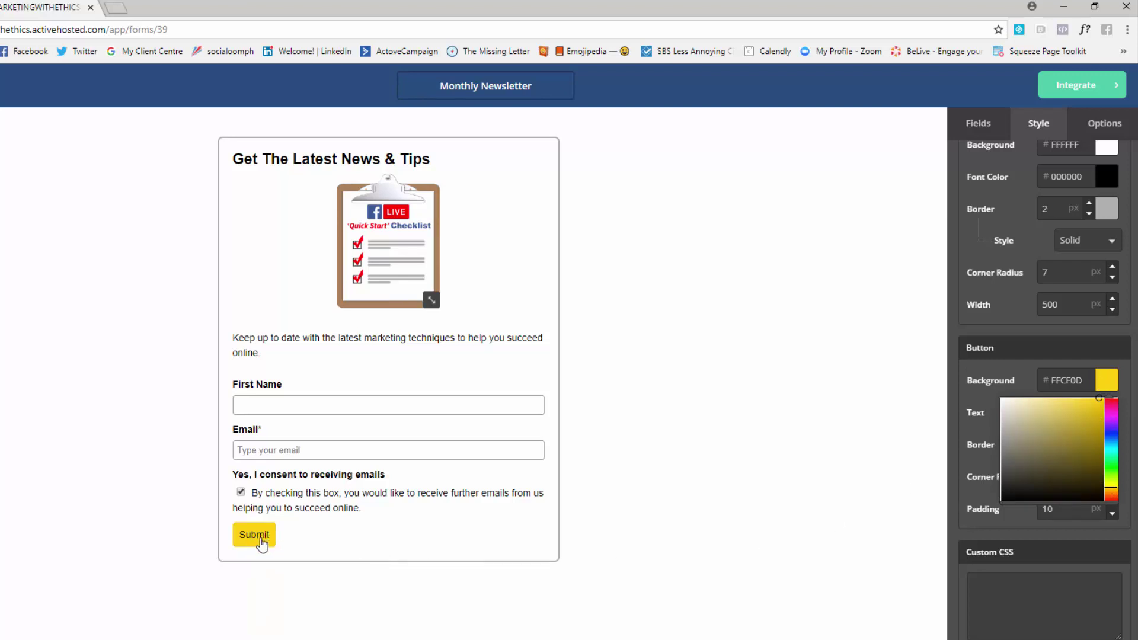
- Change the button label from 'Submit' to 'Sign Me Up!'
click(259, 541)
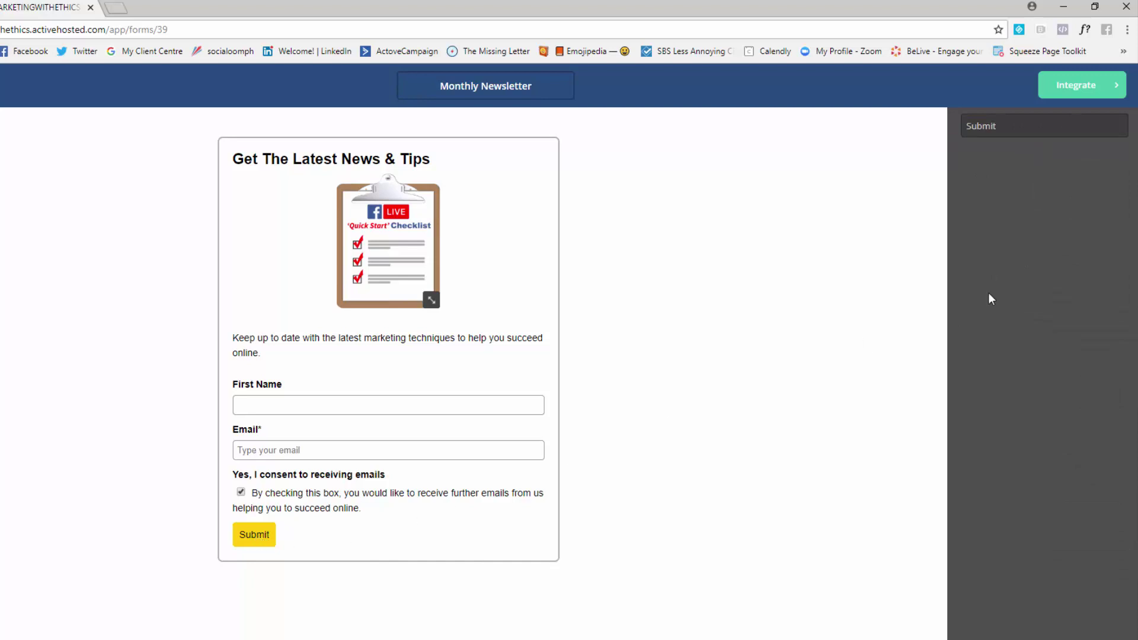
drag(1001, 122, 958, 136)
text(Sign Me Up!)
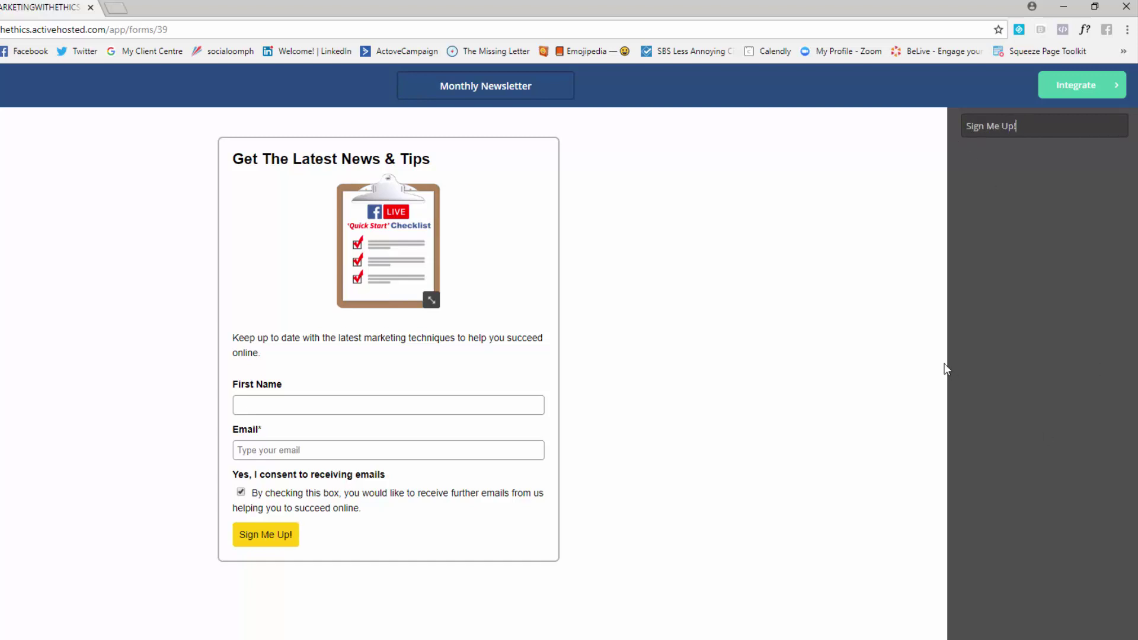
- Copy the form's Simple Embed code from Integrate, then go to the marketingwithethics.com Social Media tab
click(1026, 322)
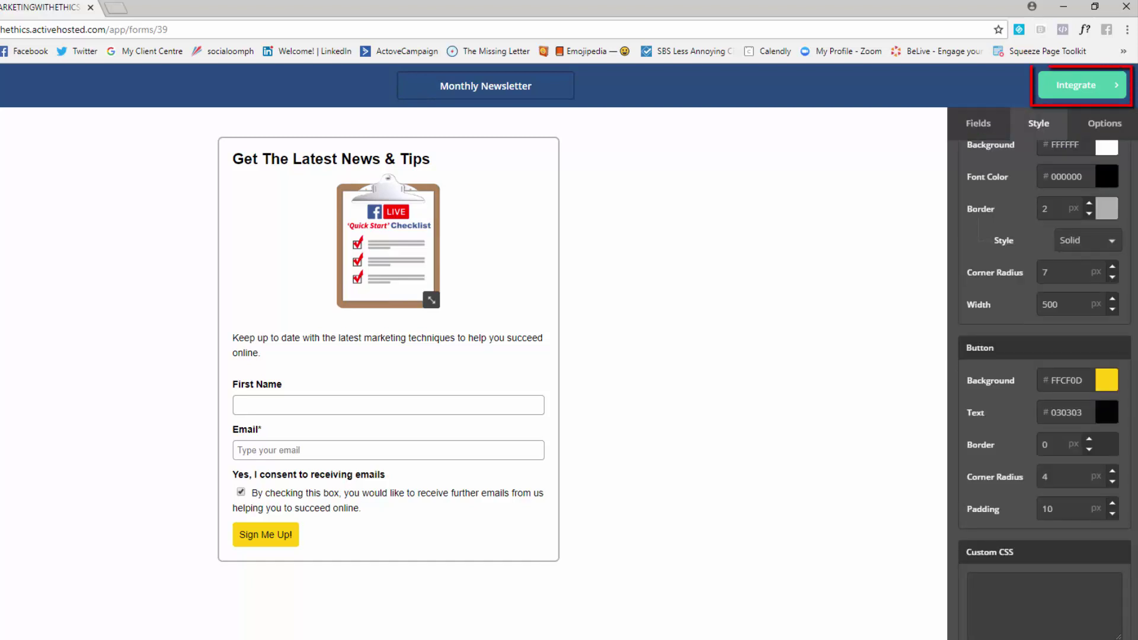
click(1084, 89)
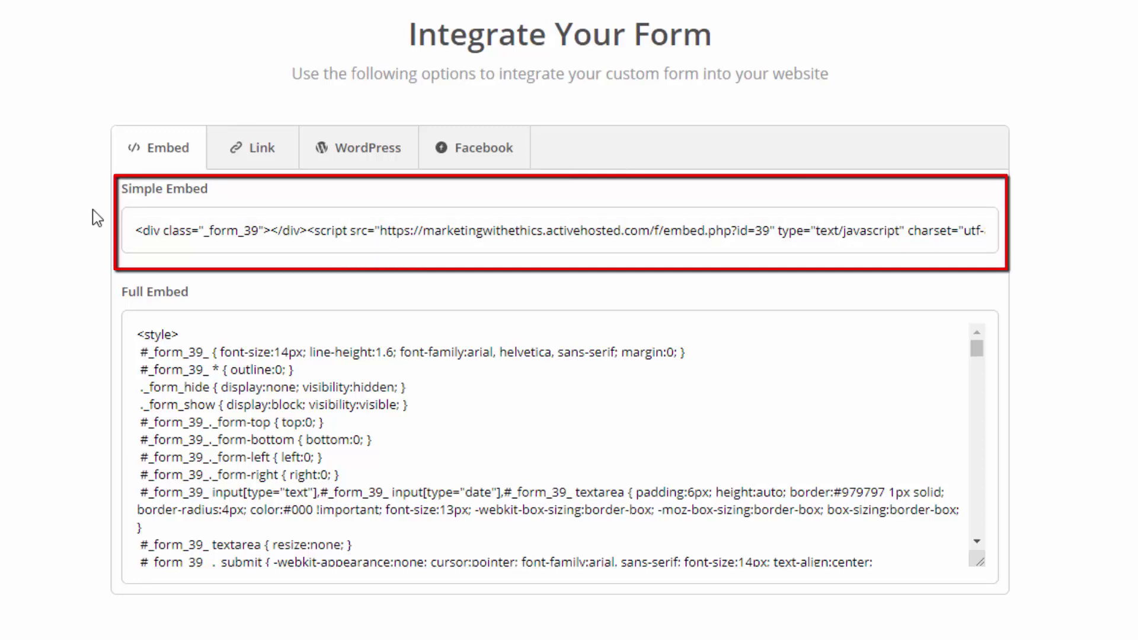
click(510, 230)
right_click(510, 230)
click(560, 244)
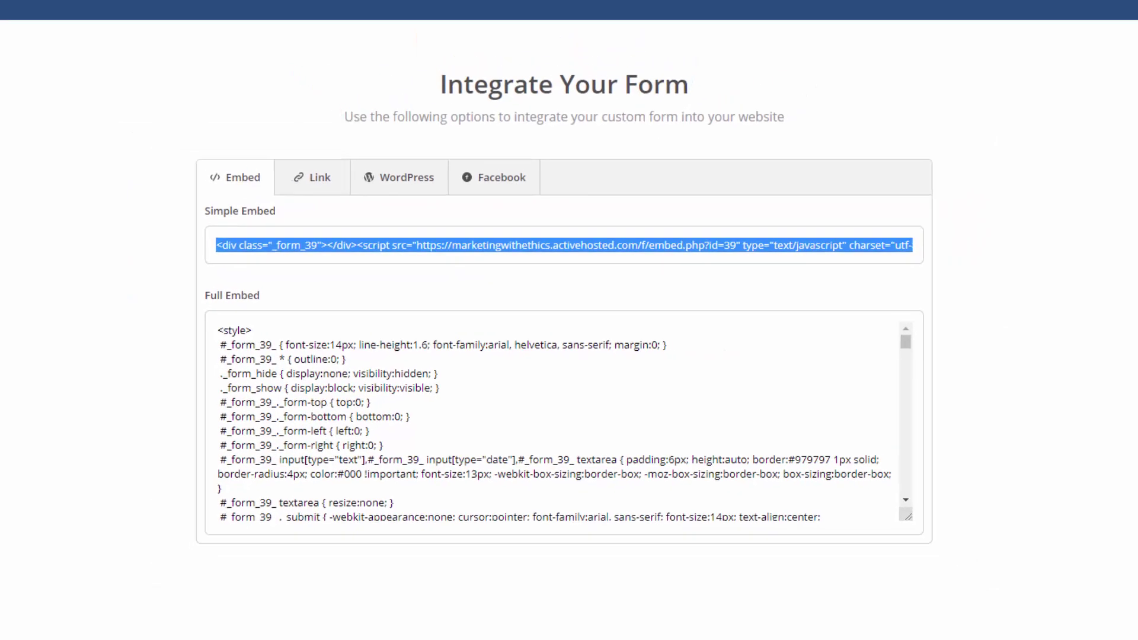
click(98, 4)
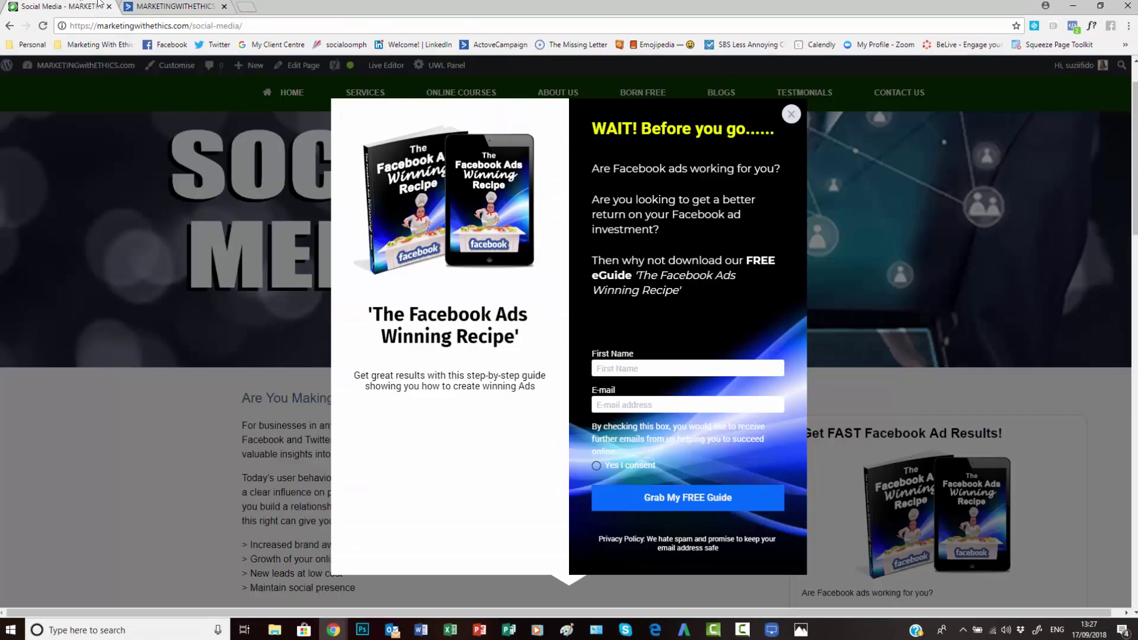
- Dismiss the site popup, look over the sidebar, and open the Social Media page in Edit Page
click(791, 114)
scroll(507, 493, down, 6)
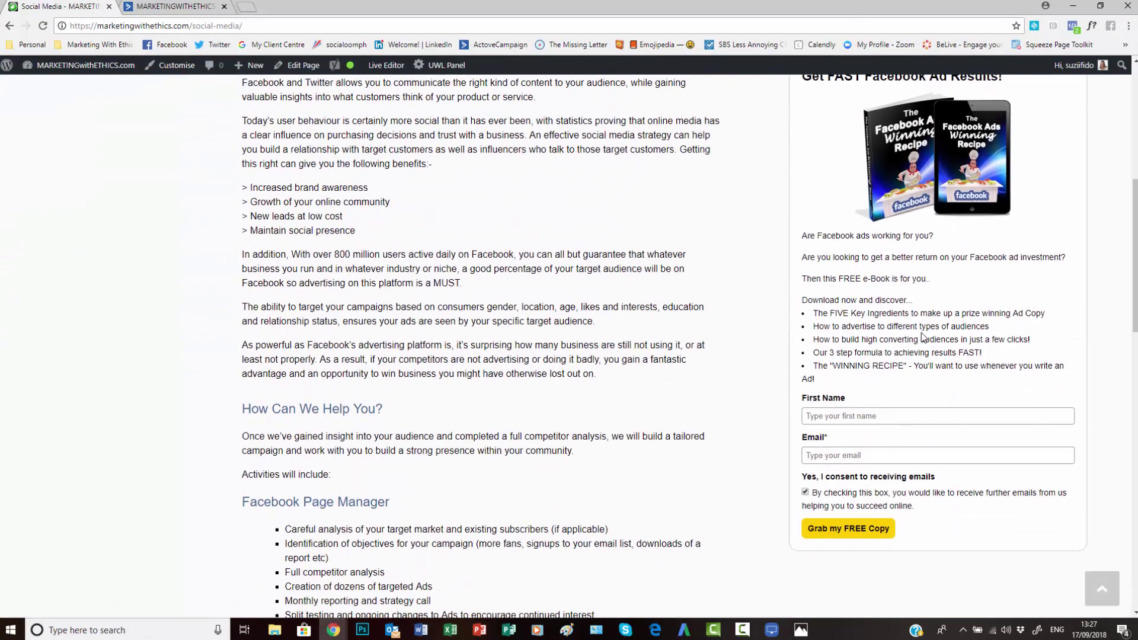
scroll(928, 332, up, 2)
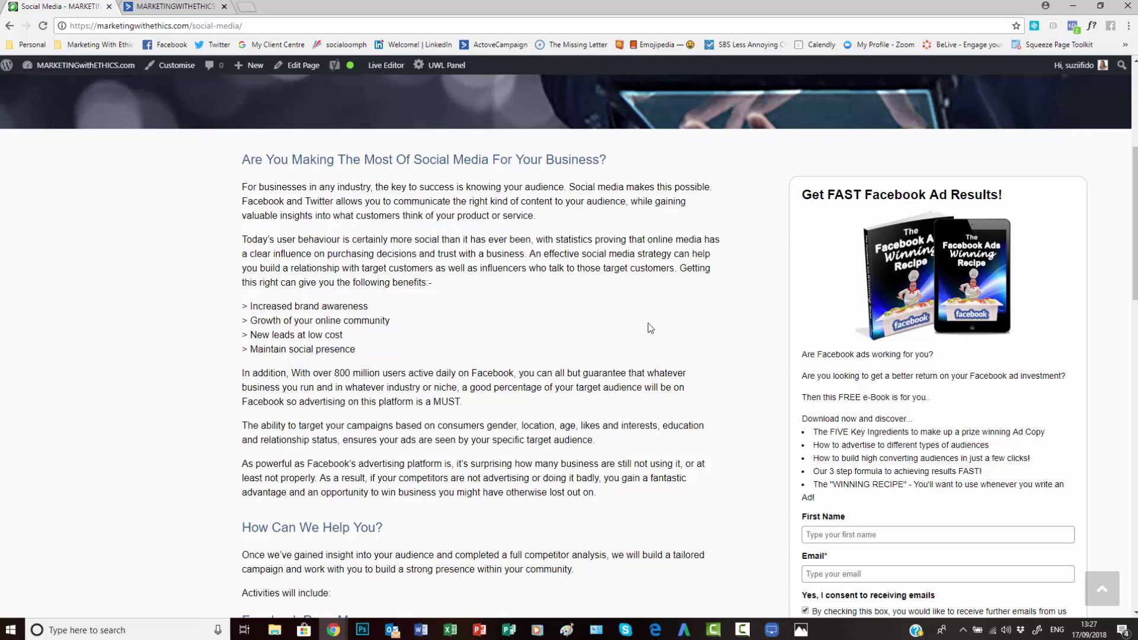
scroll(648, 323, down, 3)
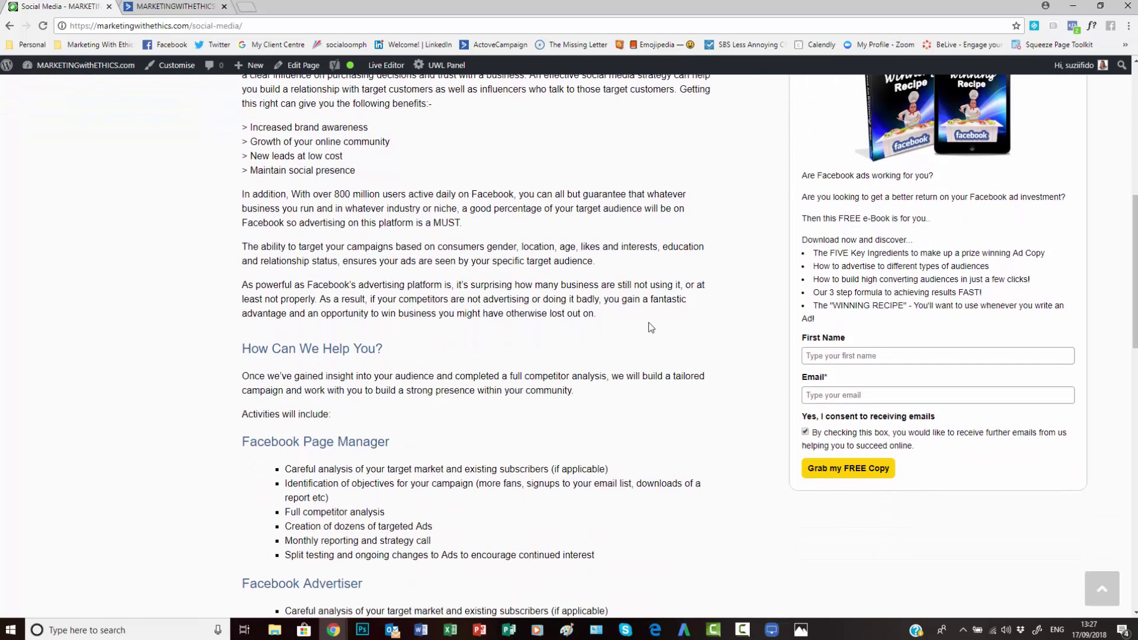
scroll(646, 315, up, 3)
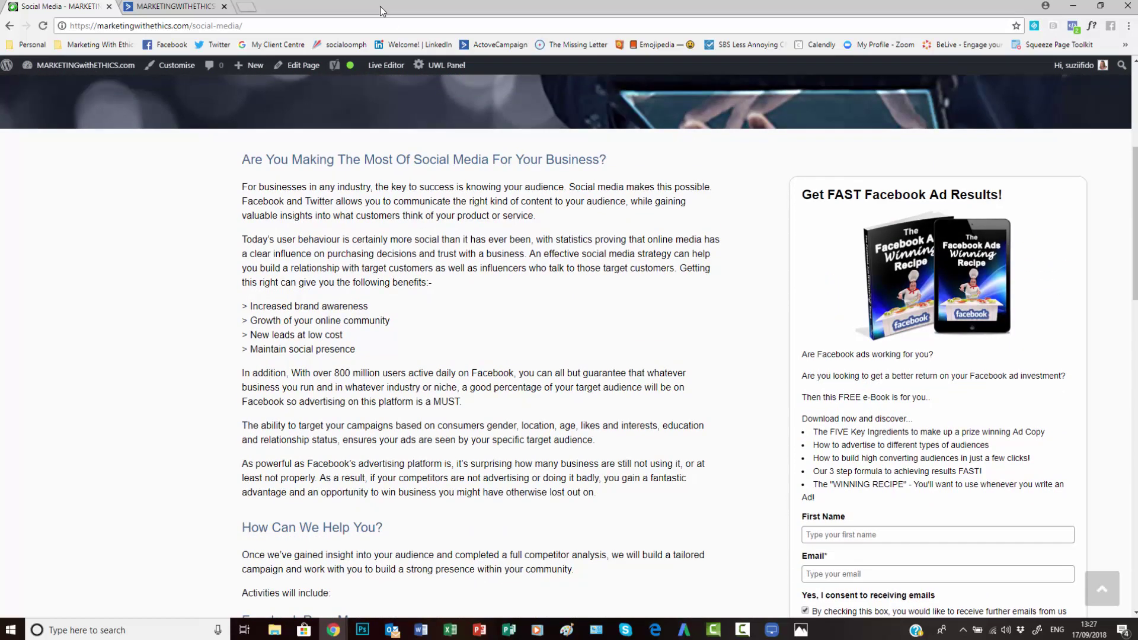
click(301, 69)
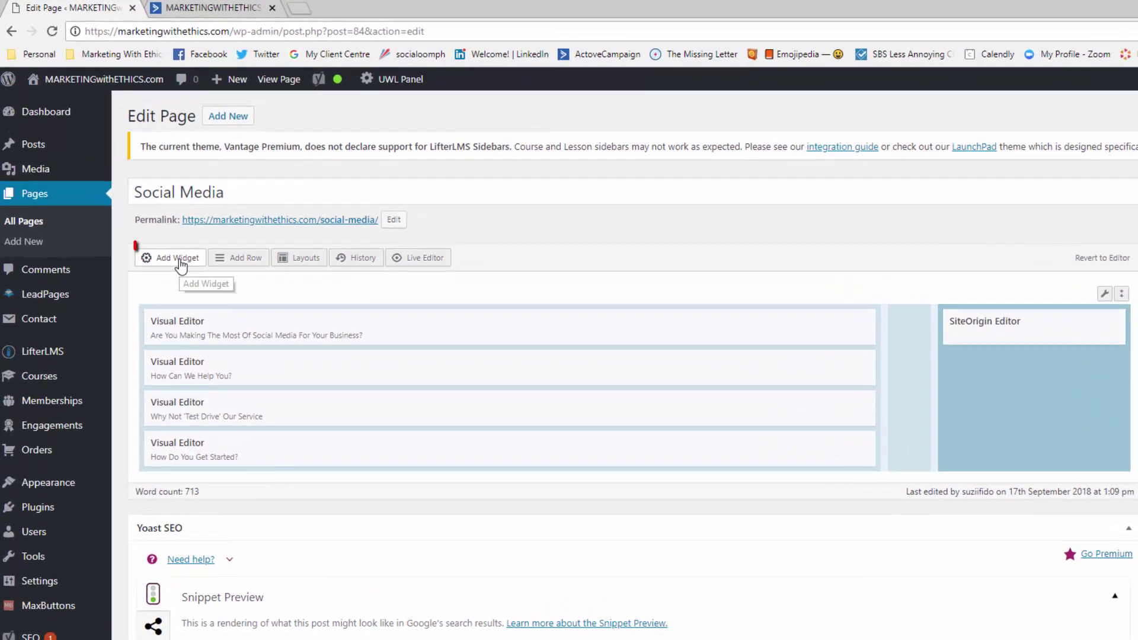
- Add a SiteOrigin Editor widget to the right sidebar column and open its editing dialog
click(180, 260)
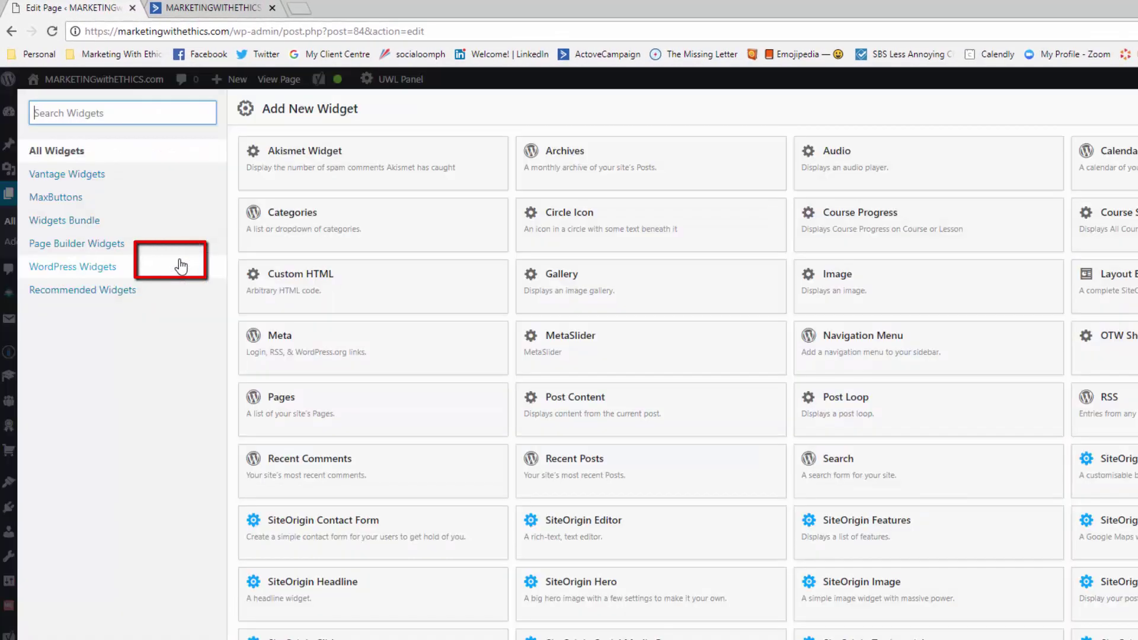
click(594, 531)
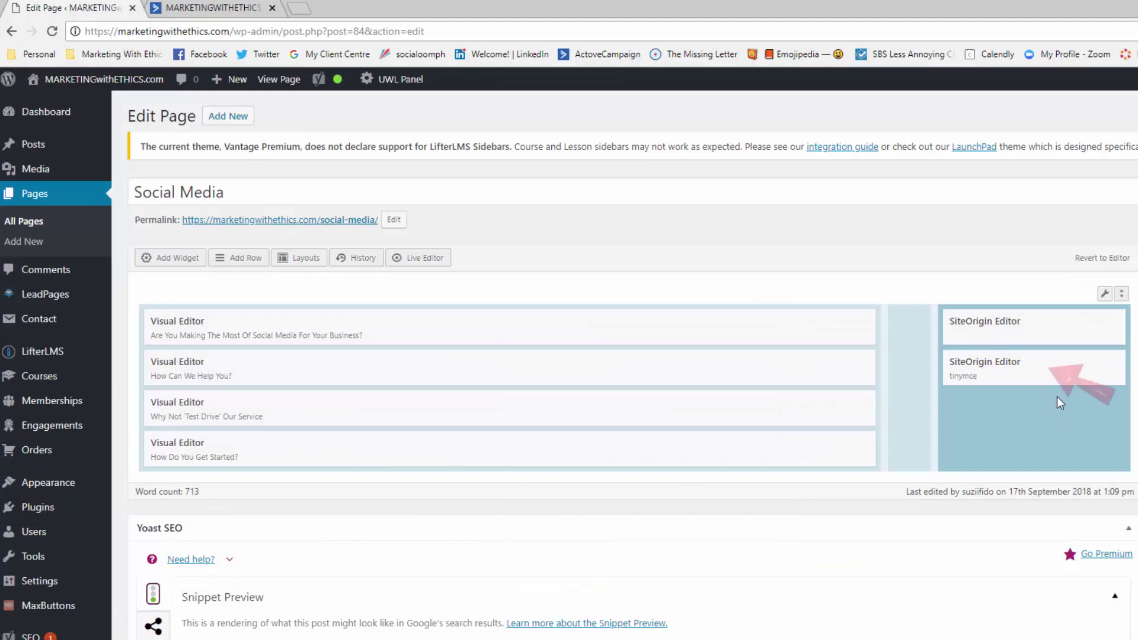
mouse_move(1045, 369)
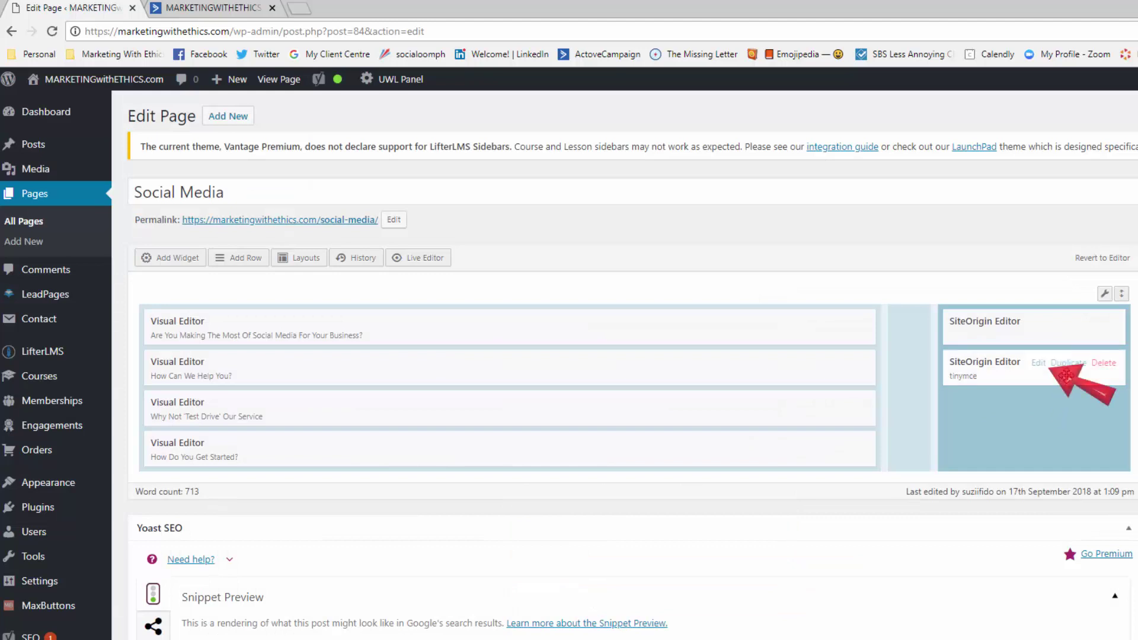
click(1038, 364)
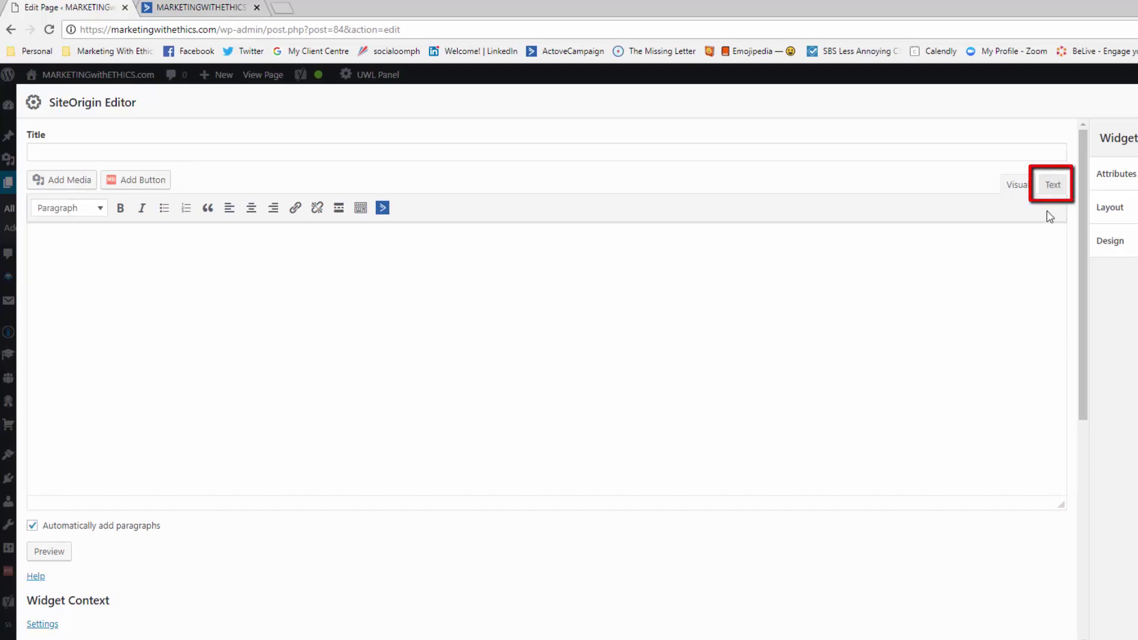
- Paste the ActiveCampaign embed code into the widget's Text tab and update the Social Media page
click(1054, 187)
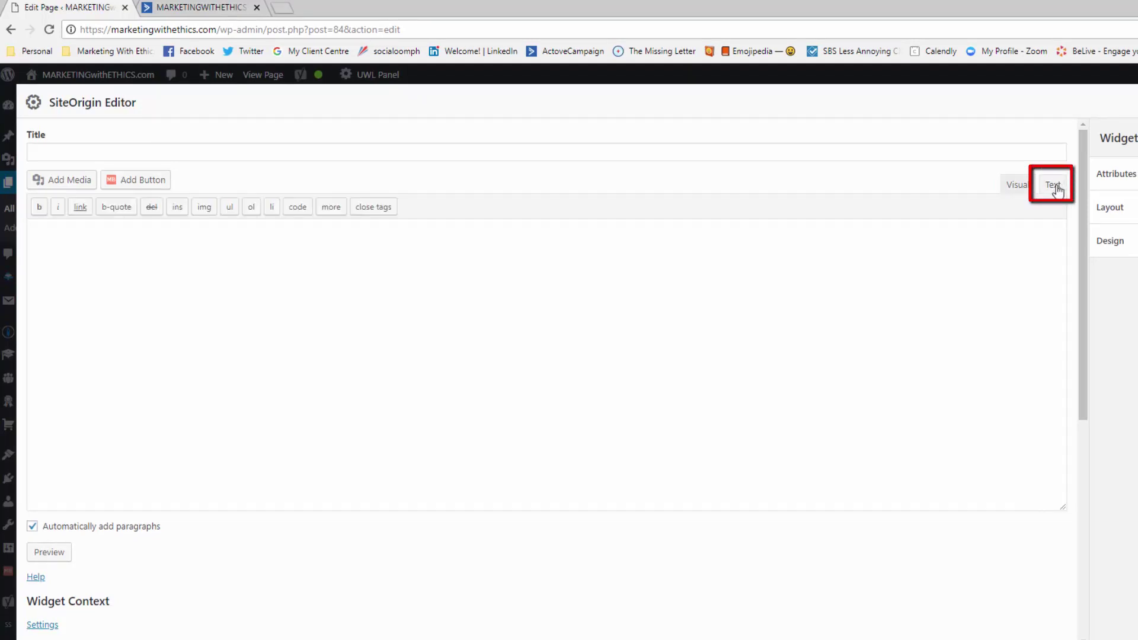
click(227, 238)
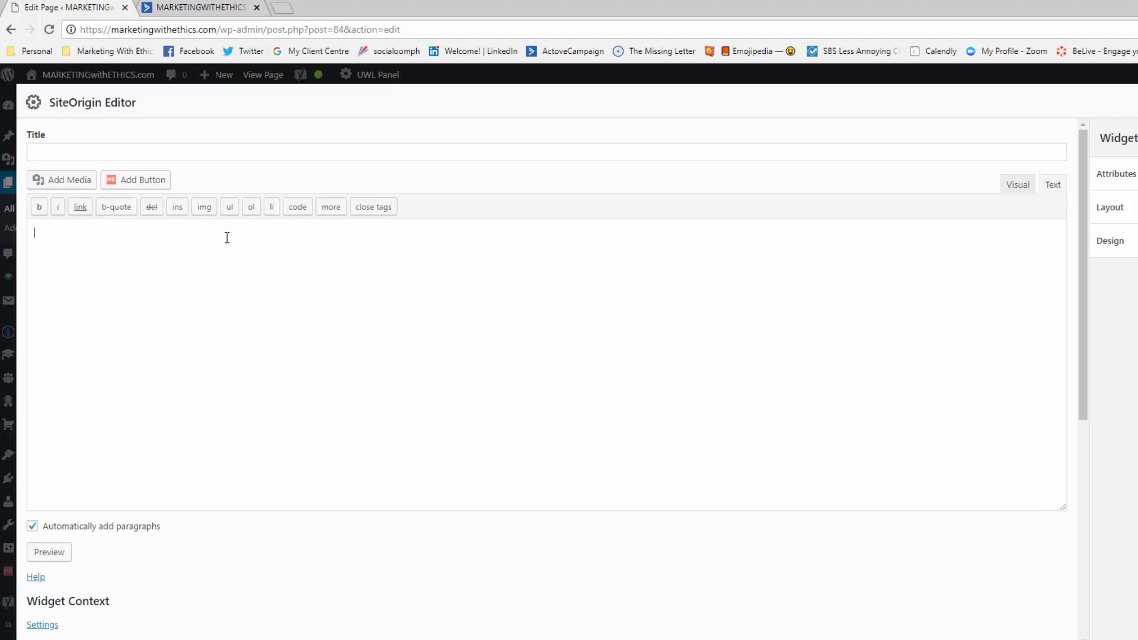
right_click(226, 237)
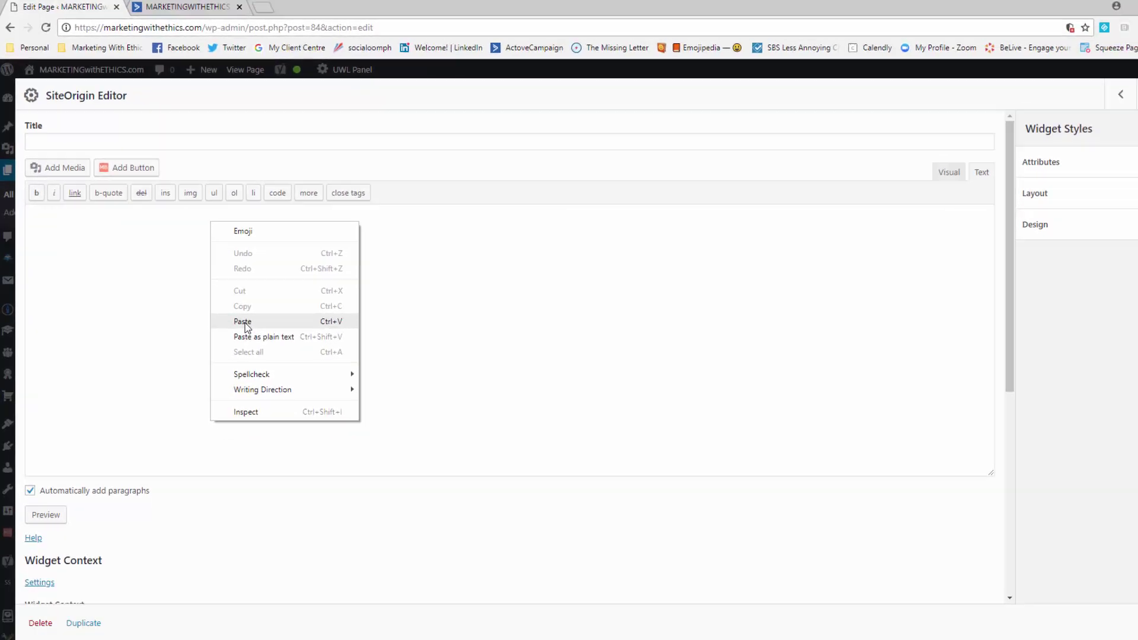
click(243, 322)
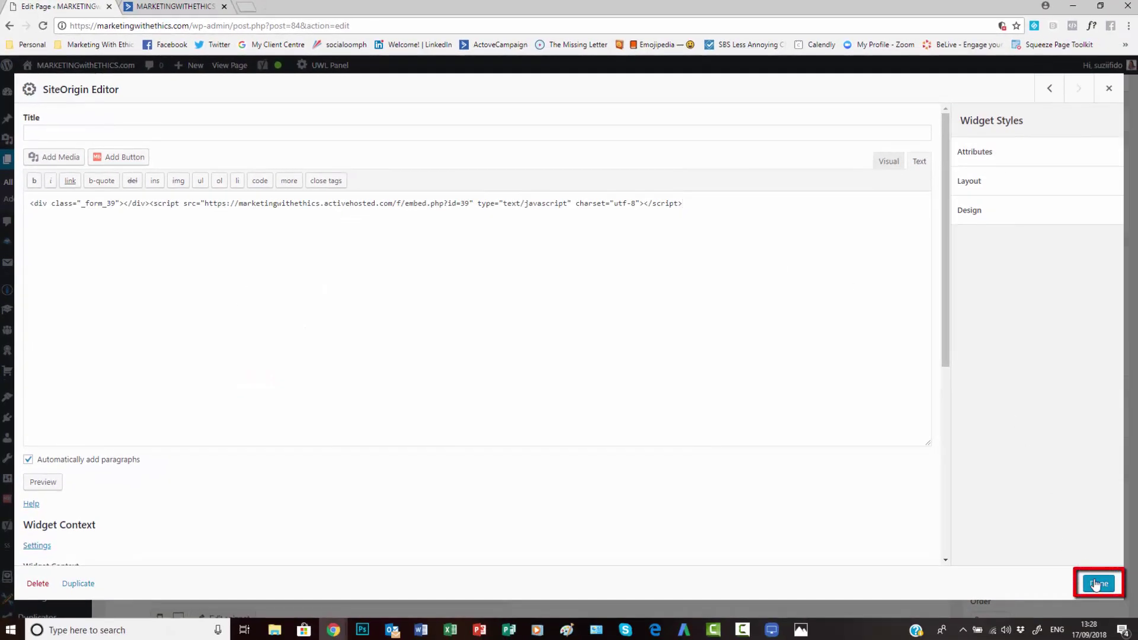
click(1095, 584)
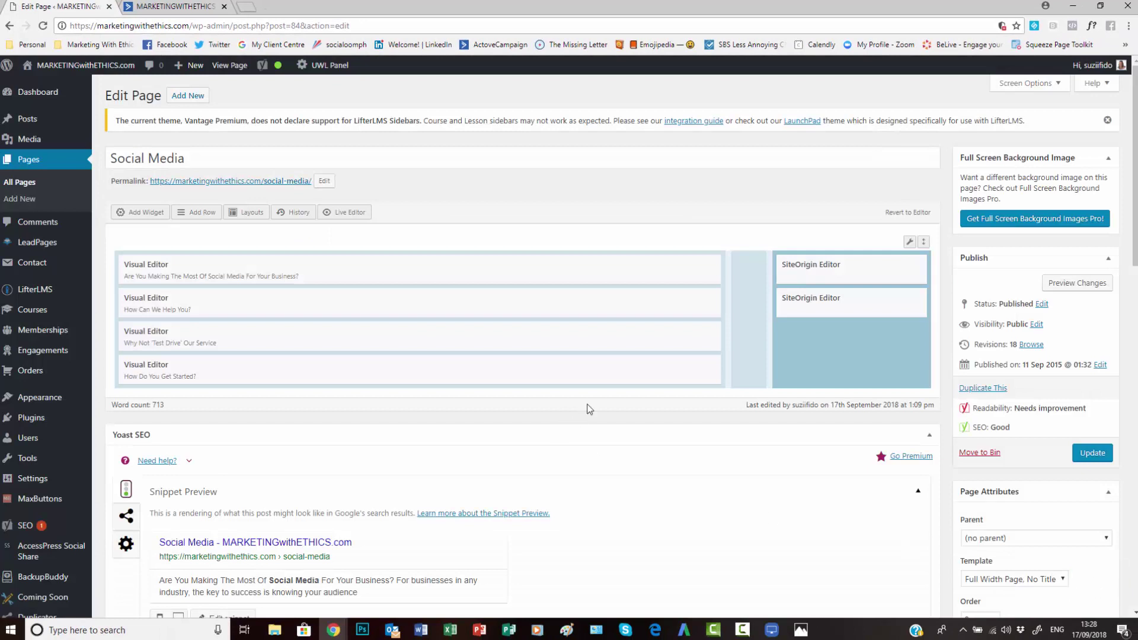
click(1092, 454)
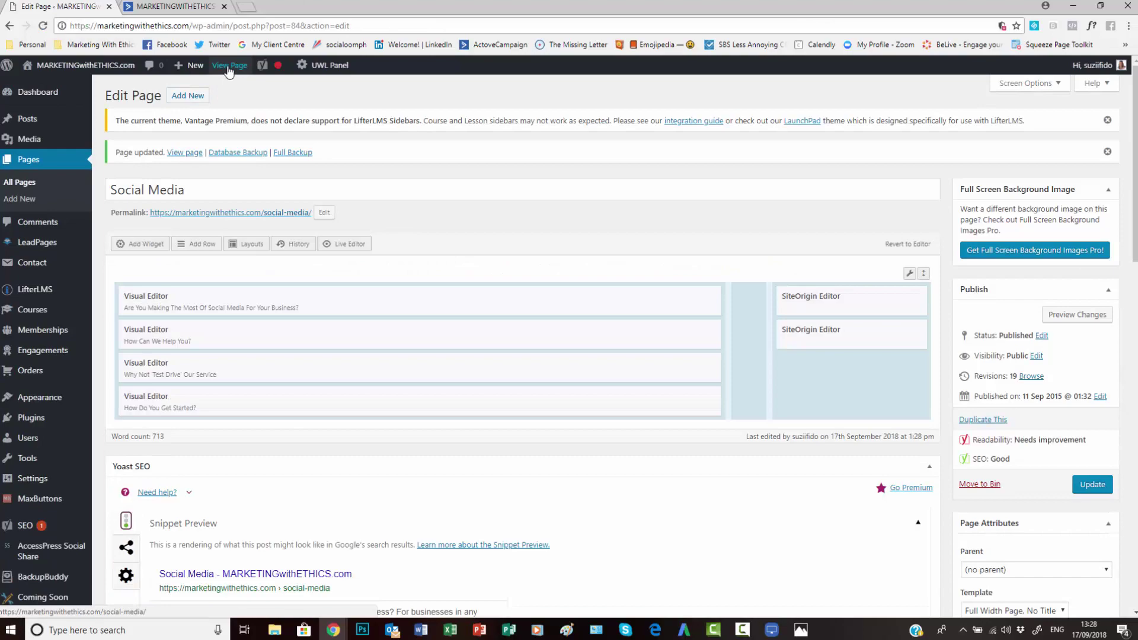
- View the live Social Media page and scroll down to the 'Get The Latest News & Tips' sidebar form
click(229, 68)
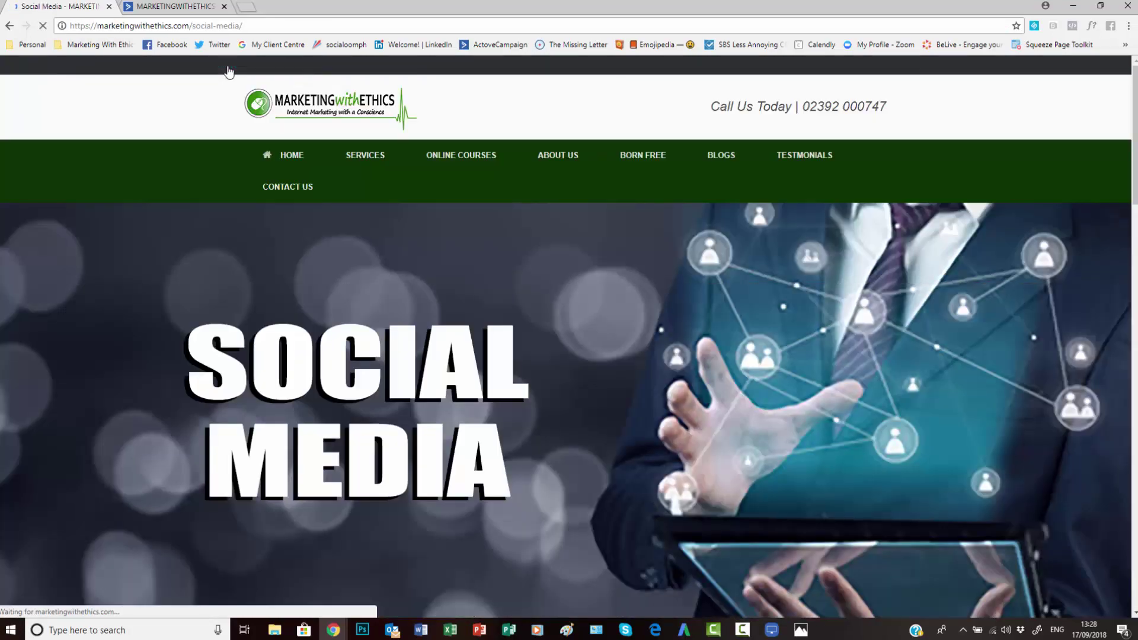
scroll(790, 333, down, 8)
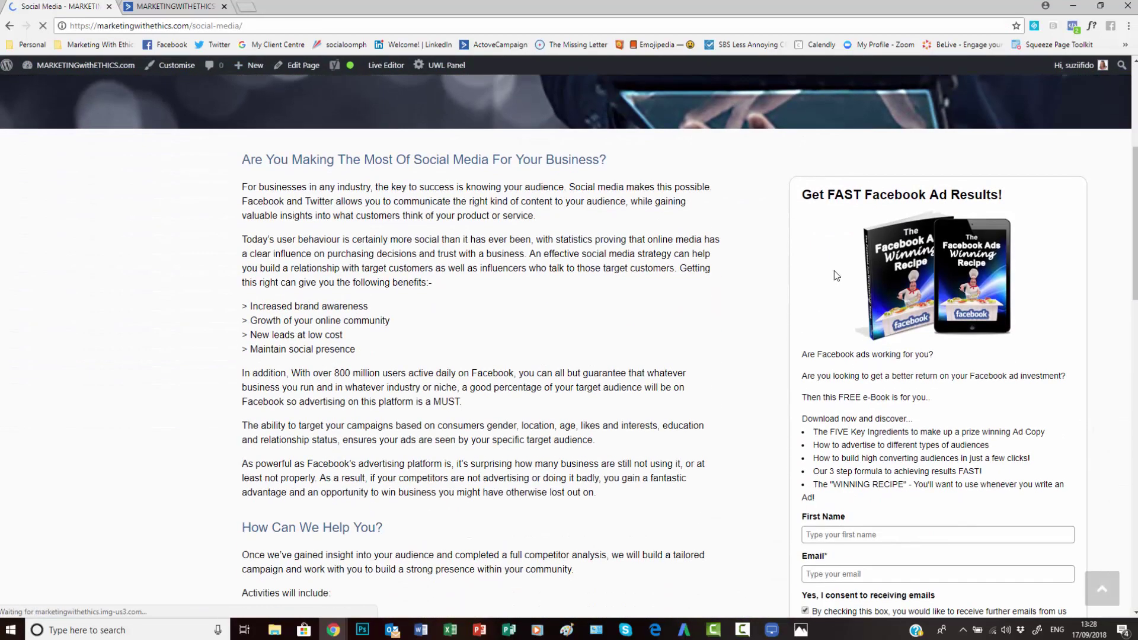
scroll(869, 371, down, 4)
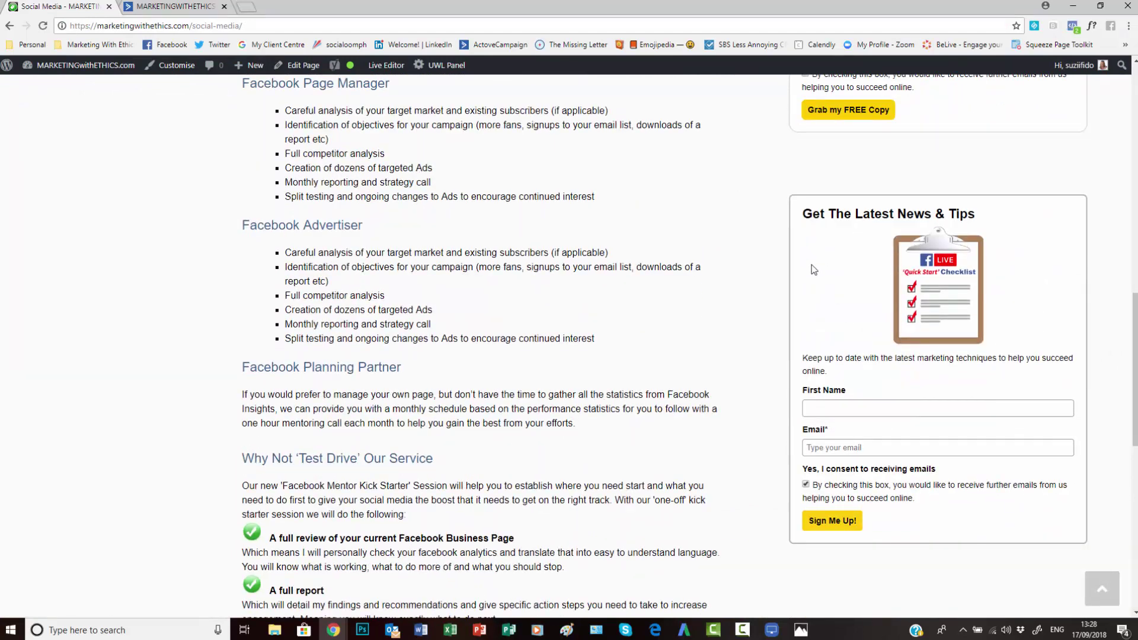